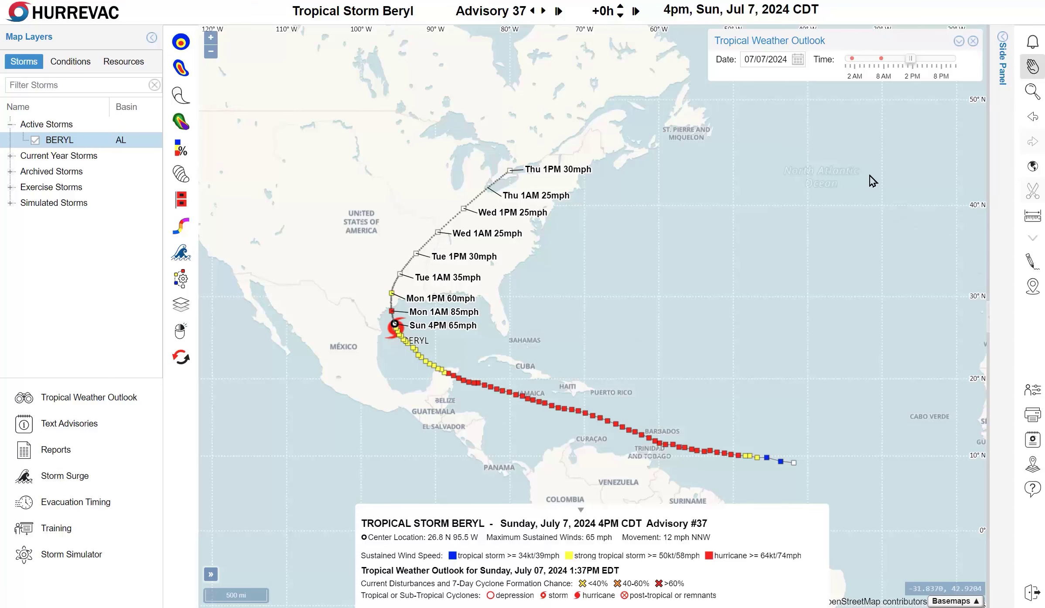
# - Close the Tropical Weather Outlook and zoom the map to a box around the Gulf of Mexico and Beryl's current position
pyautogui.click(973, 42)
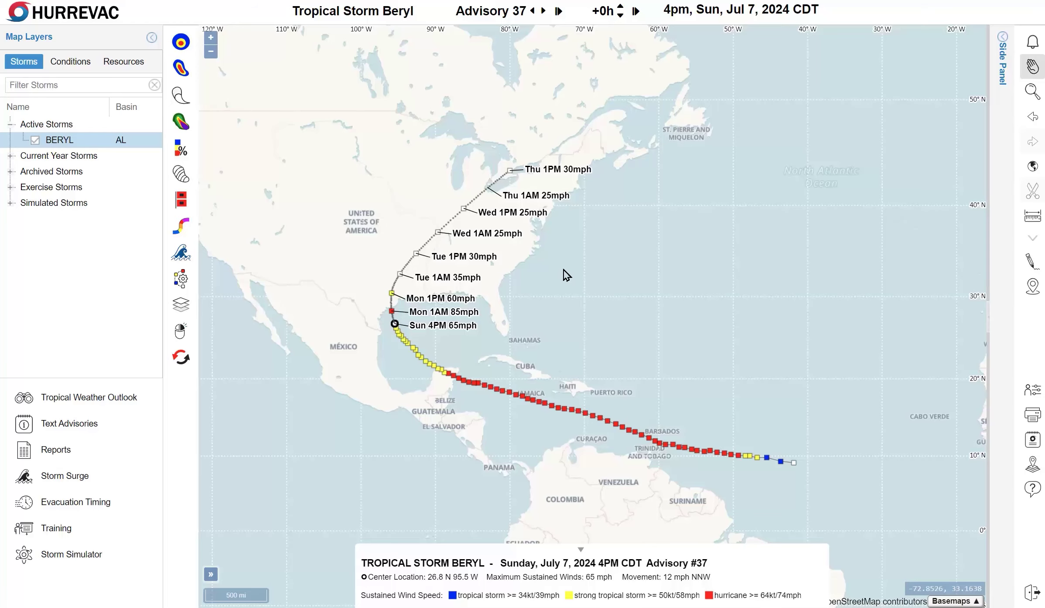
pyautogui.moveTo(564, 270)
pyautogui.mouseDown()
pyautogui.moveTo(602, 277)
pyautogui.moveTo(577, 264)
pyautogui.mouseUp()
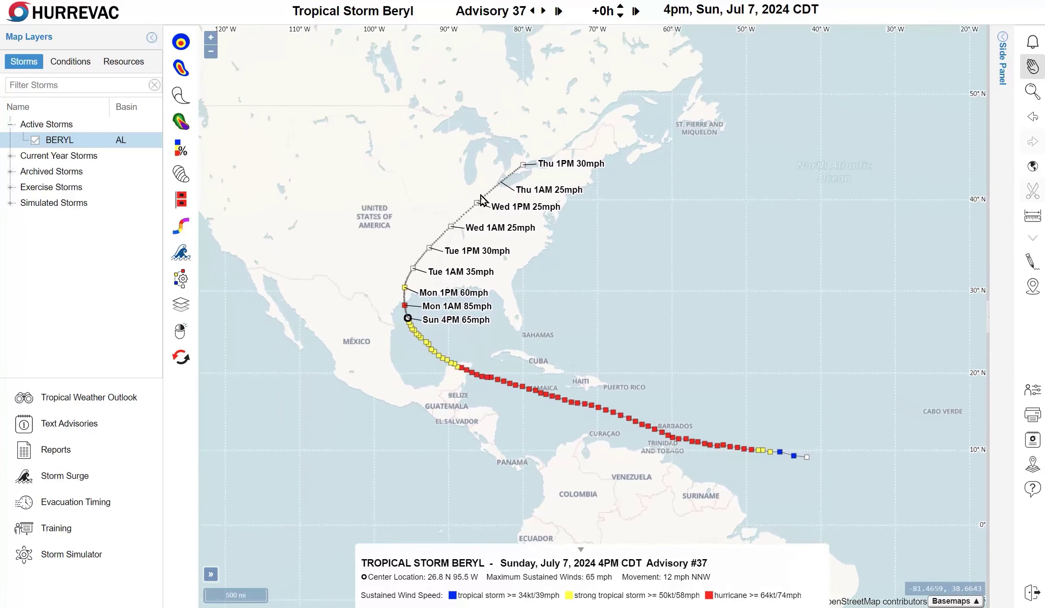
pyautogui.click(217, 40)
pyautogui.click(1022, 99)
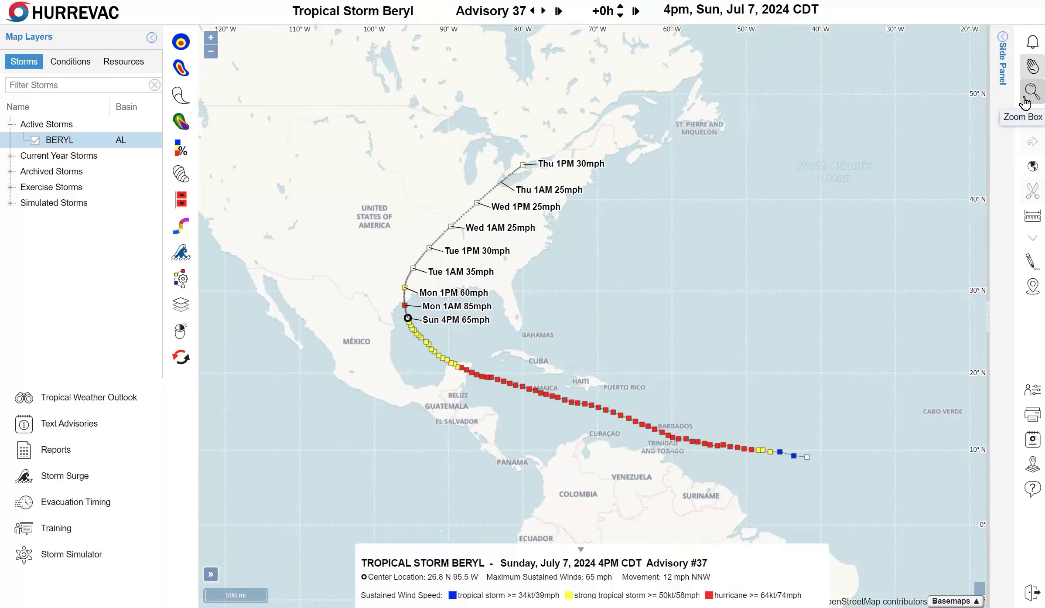
pyautogui.click(1031, 163)
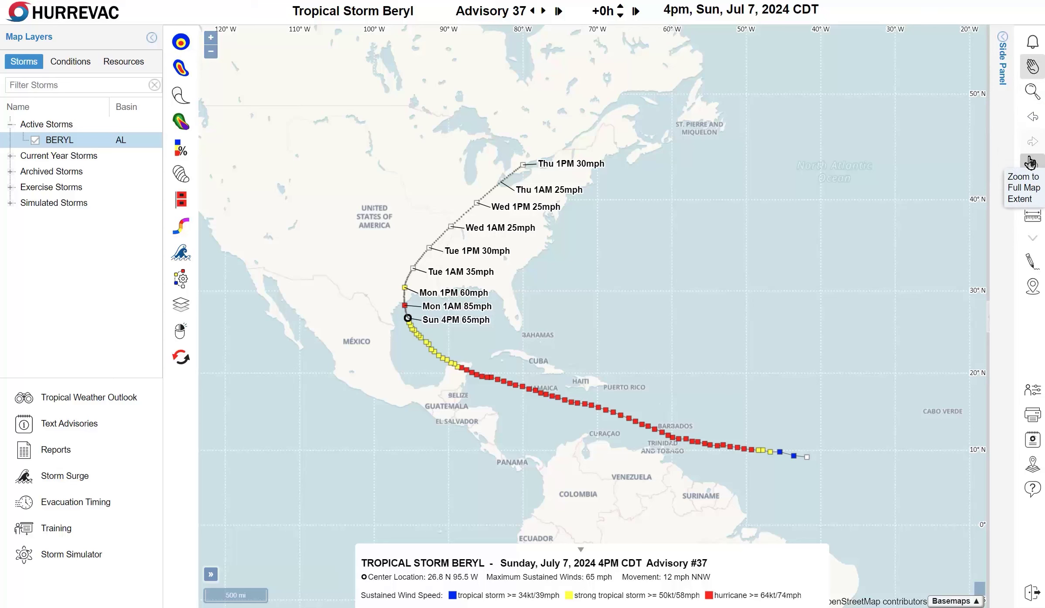
pyautogui.click(1032, 92)
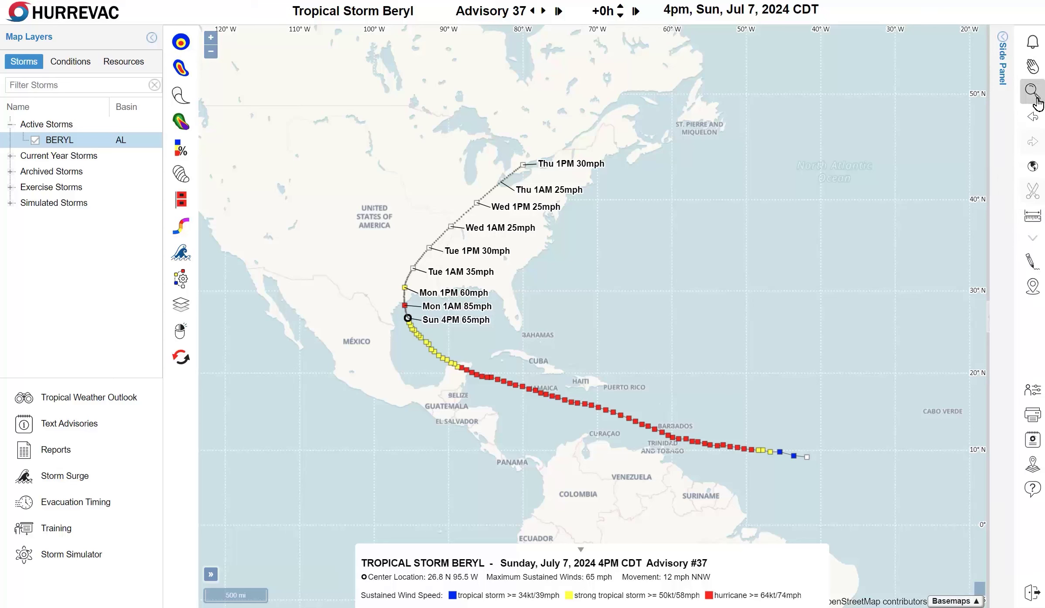
pyautogui.moveTo(328, 243); pyautogui.dragTo(540, 406)
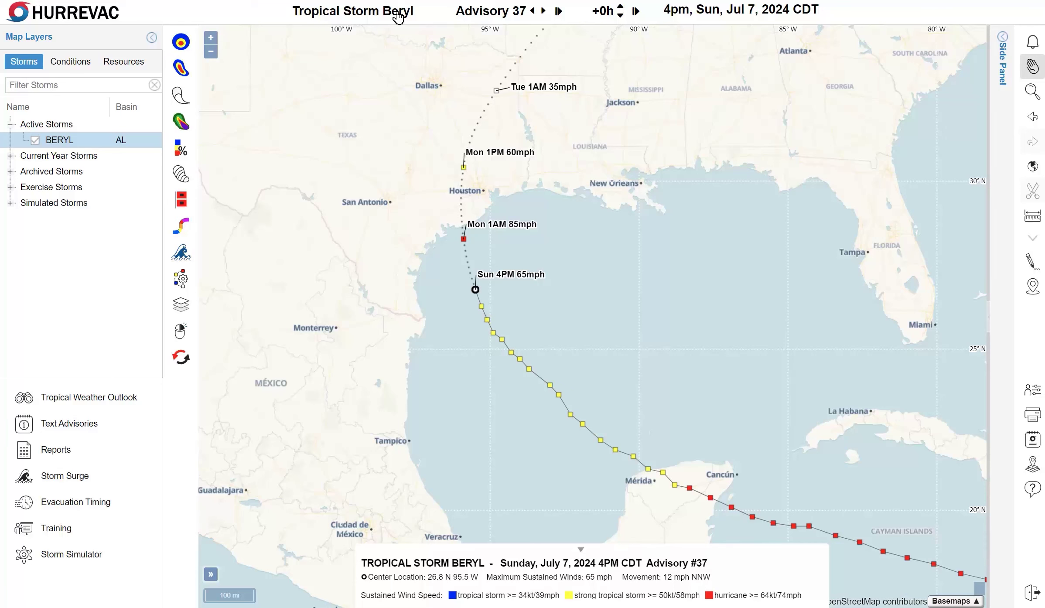
# - Browse the list of available Beryl advisories and close it without switching from Advisory 37
pyautogui.click(511, 13)
pyautogui.scroll(4, 497, 100)
pyautogui.scroll(-3, 495, 136)
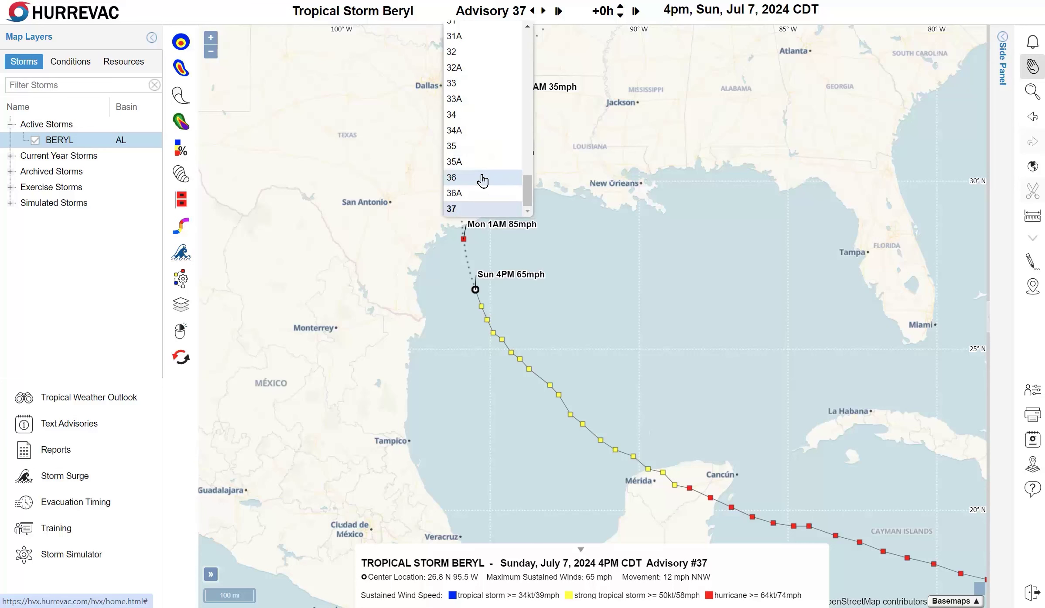
pyautogui.click(520, 298)
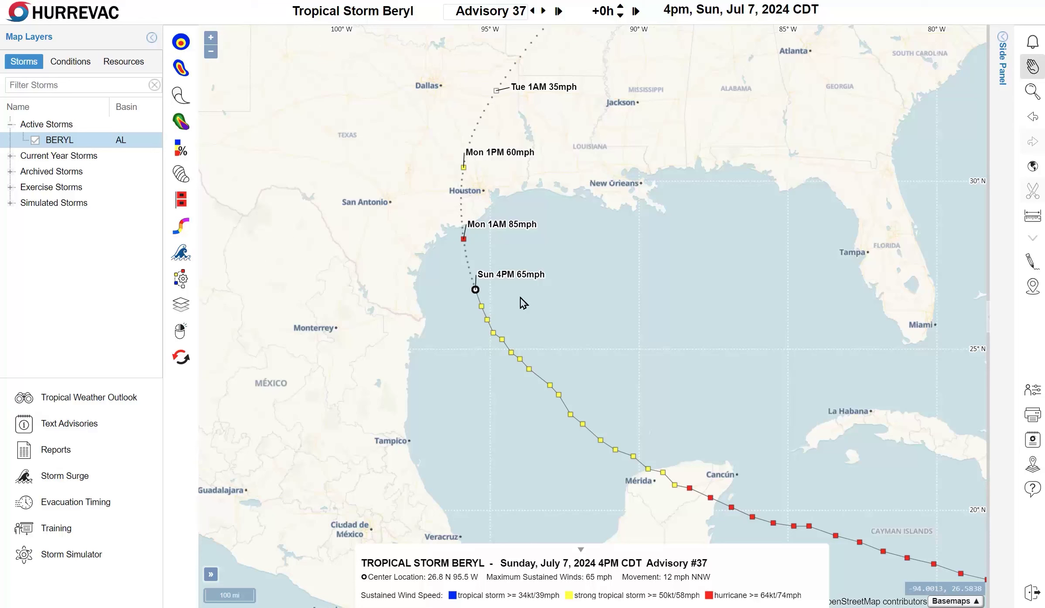
# - Open the text advisories for Beryl and read the Public Advisory through to the Next Advisory section
pyautogui.click(94, 424)
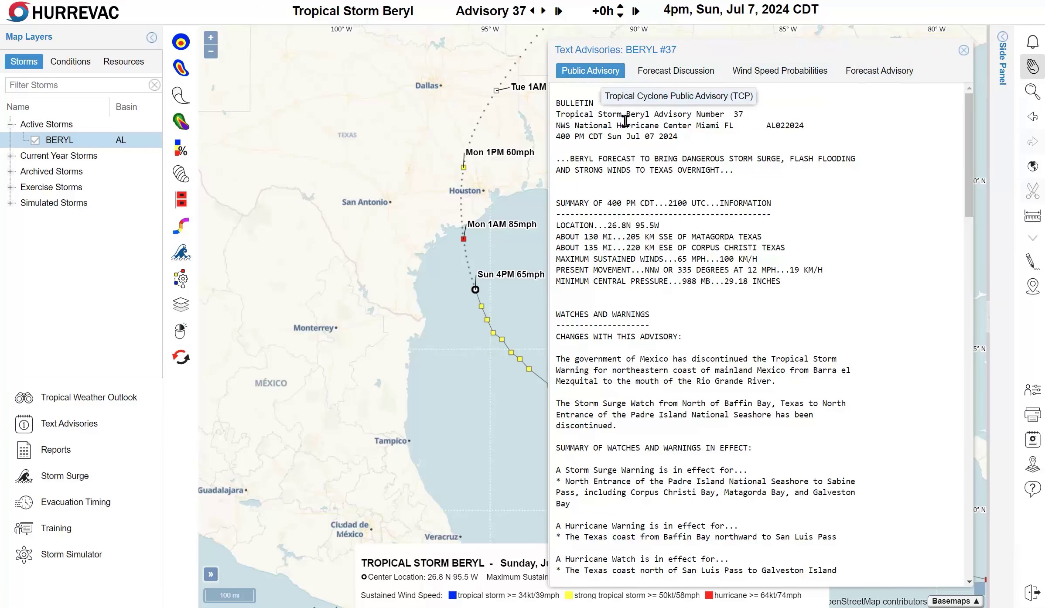
pyautogui.scroll(-10, 685, 217)
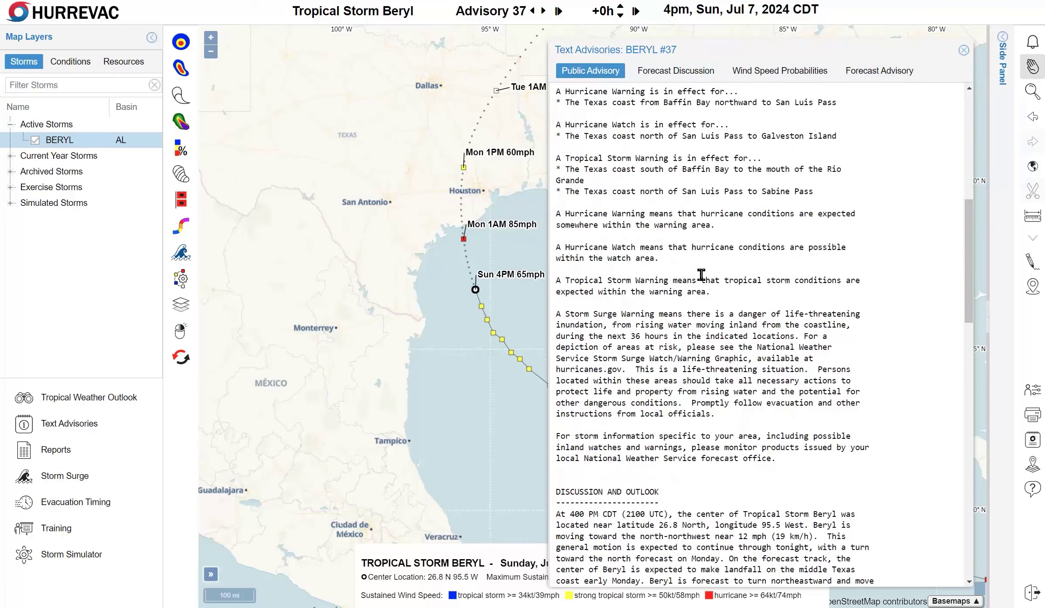
pyautogui.scroll(-10, 702, 281)
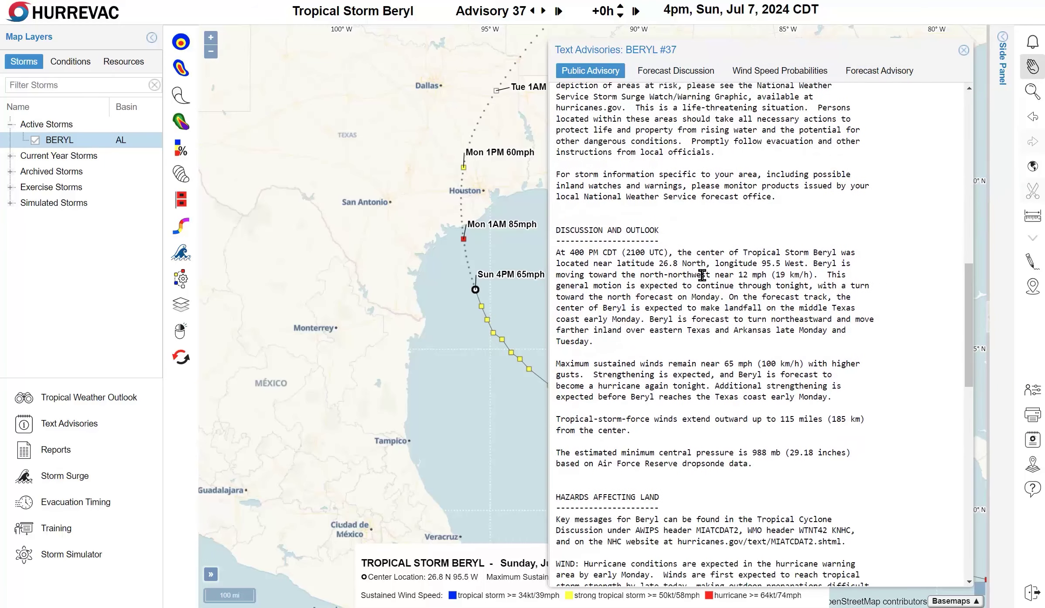
pyautogui.scroll(-11, 704, 286)
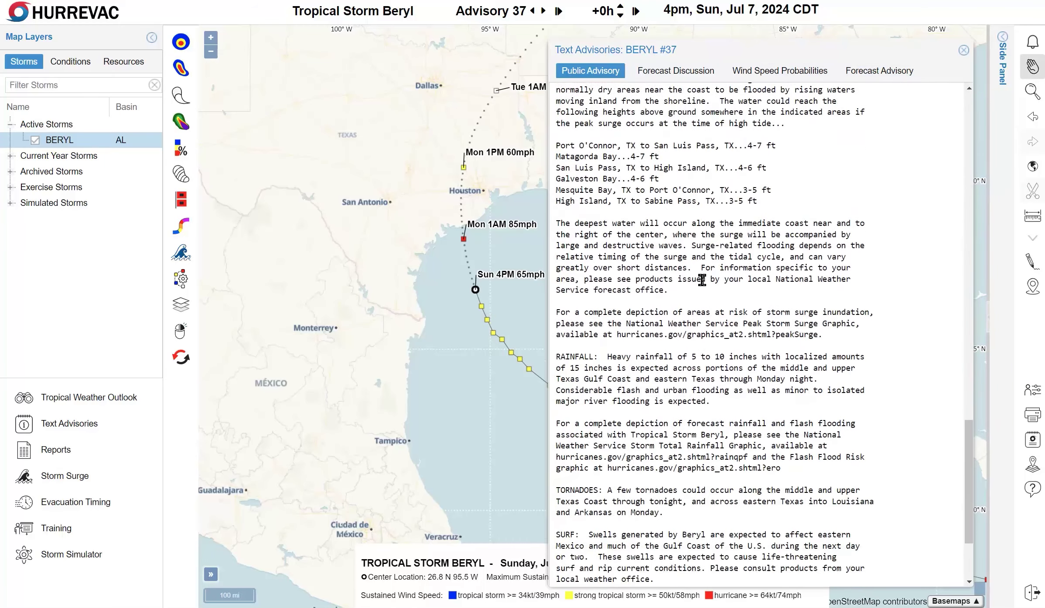
pyautogui.scroll(-1, 698, 304)
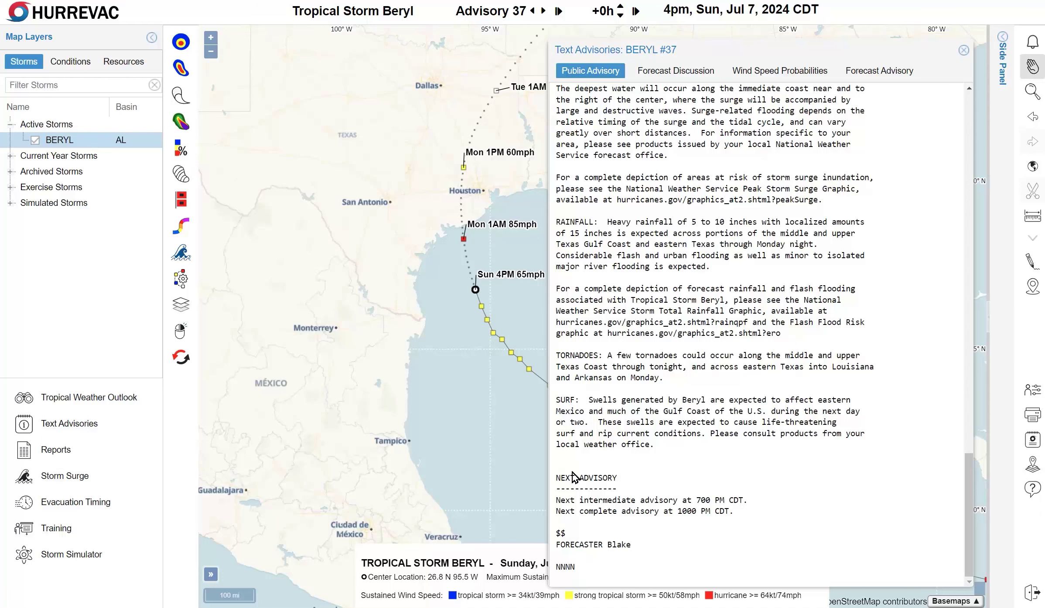
pyautogui.moveTo(565, 478); pyautogui.dragTo(731, 523)
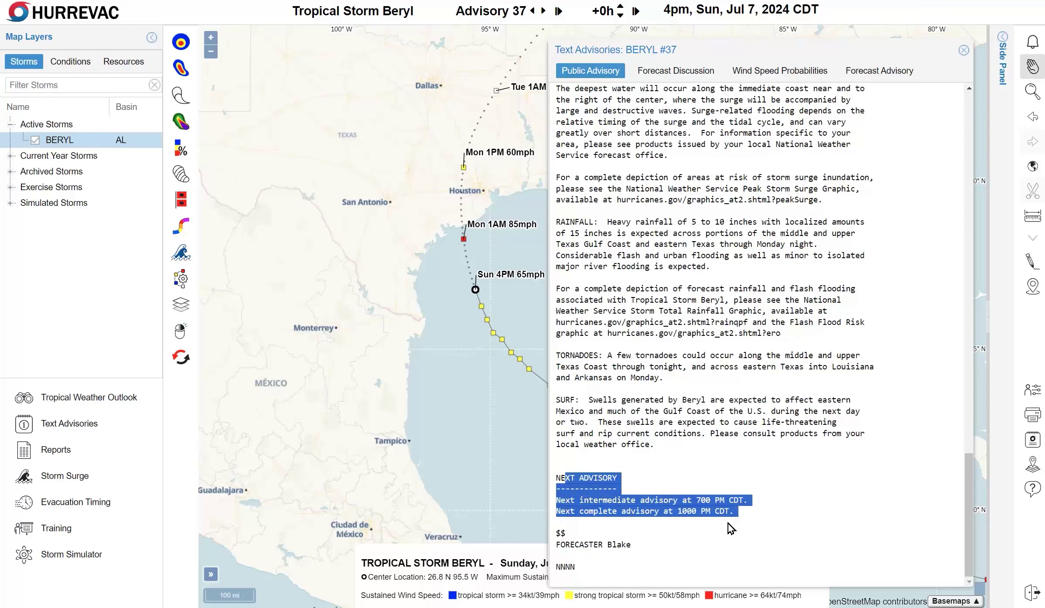
pyautogui.click(726, 521)
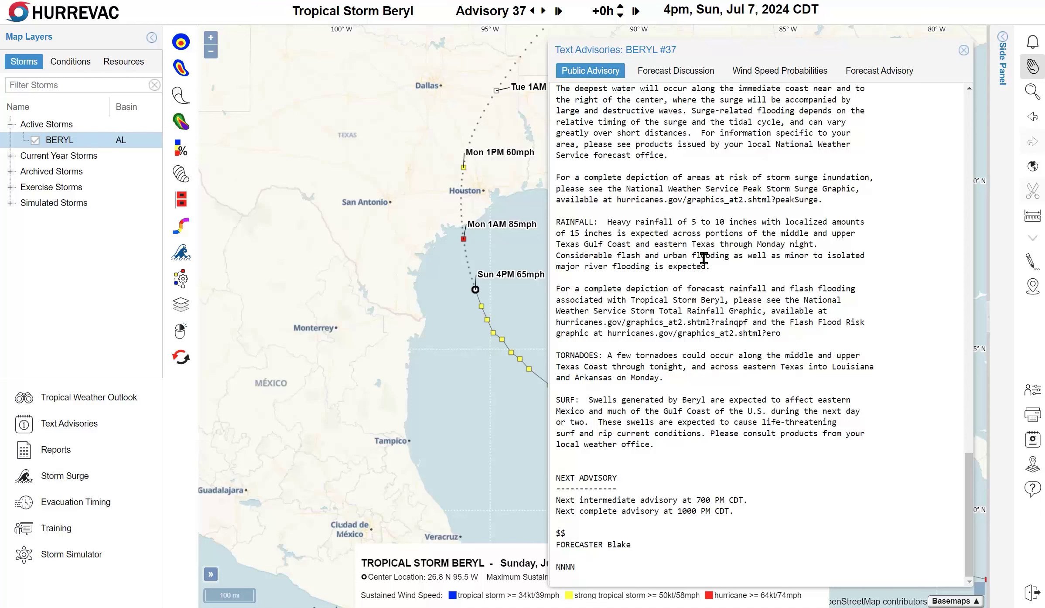
# - Read the Forecast Discussion, highlight its Key Messages, and close the text advisories
pyautogui.click(692, 80)
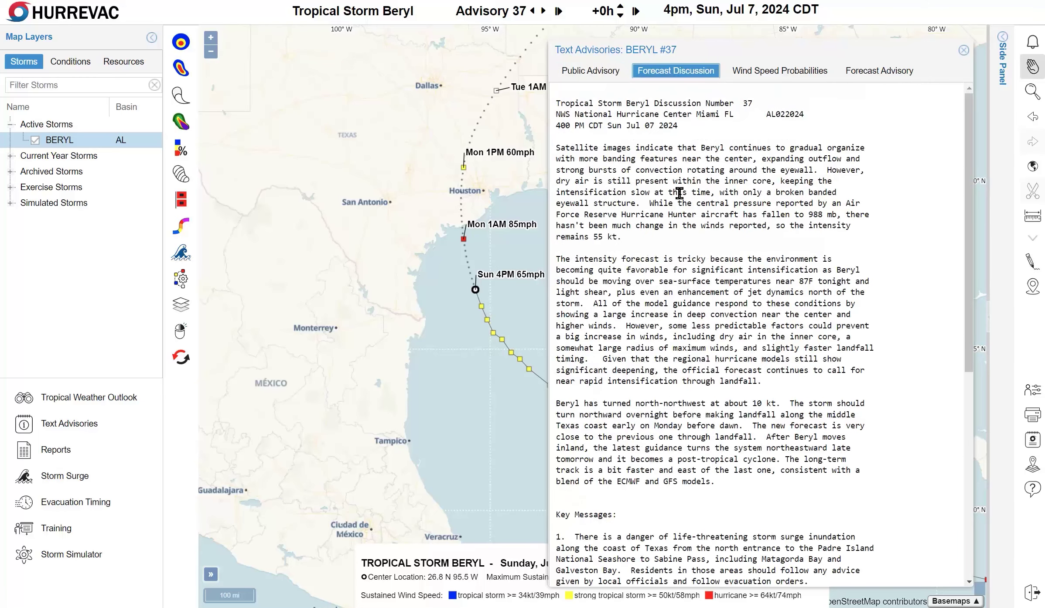
pyautogui.scroll(-1, 679, 194)
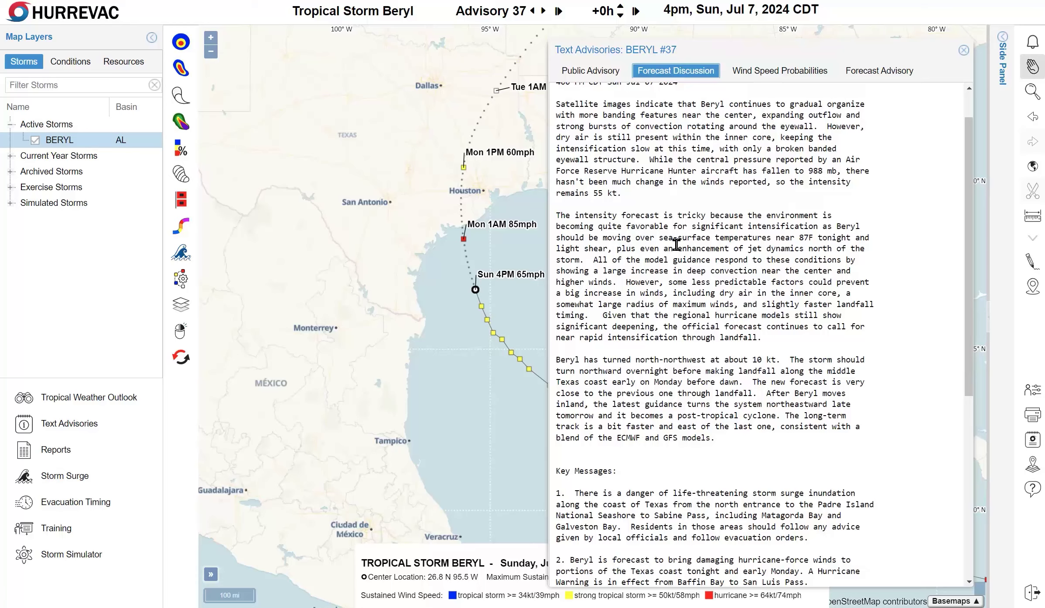
pyautogui.scroll(-5, 676, 245)
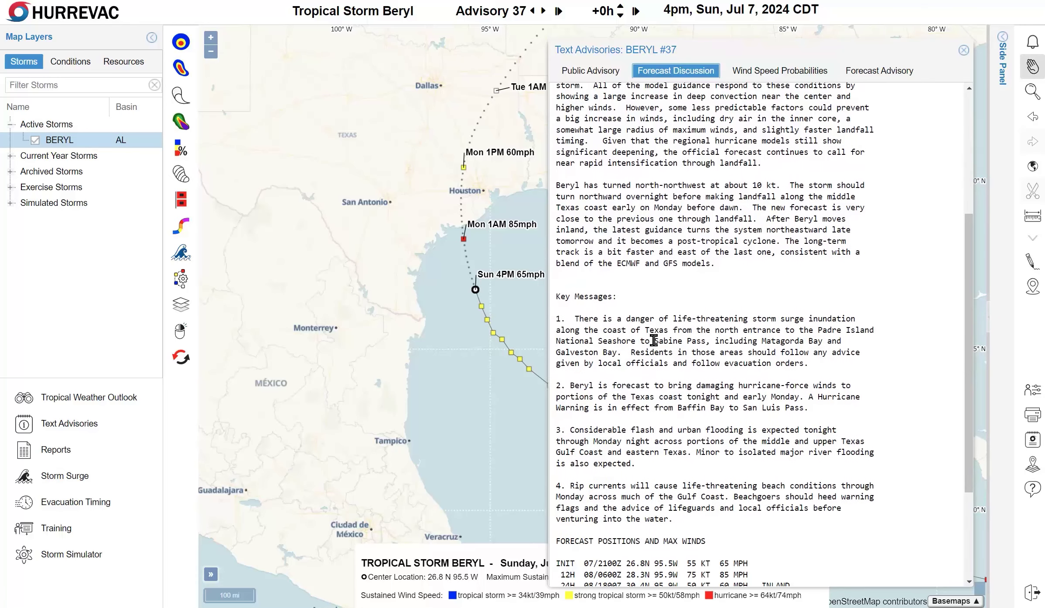
pyautogui.moveTo(561, 251); pyautogui.dragTo(747, 478)
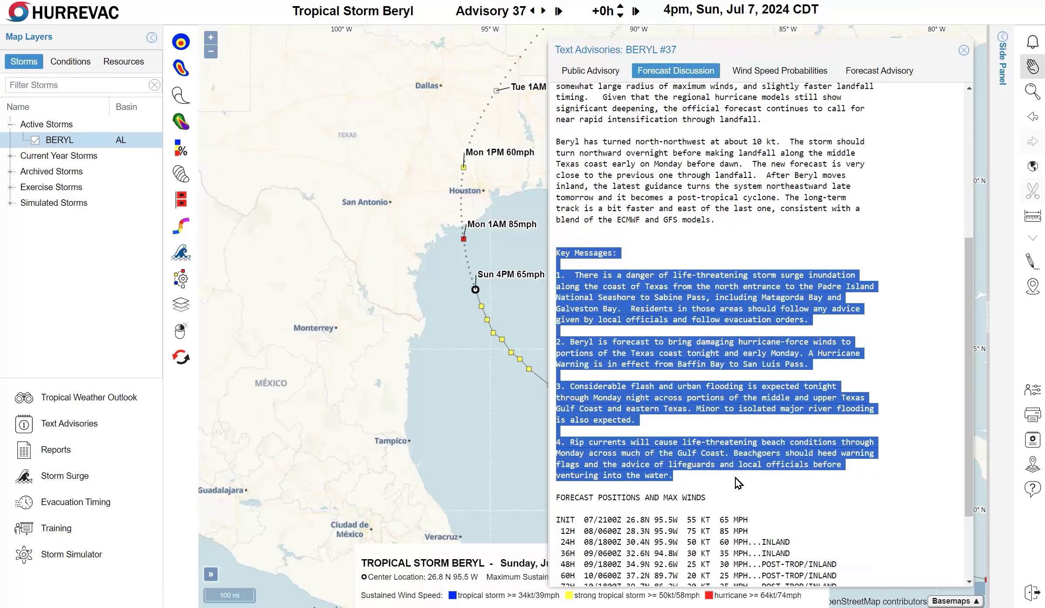
pyautogui.click(963, 50)
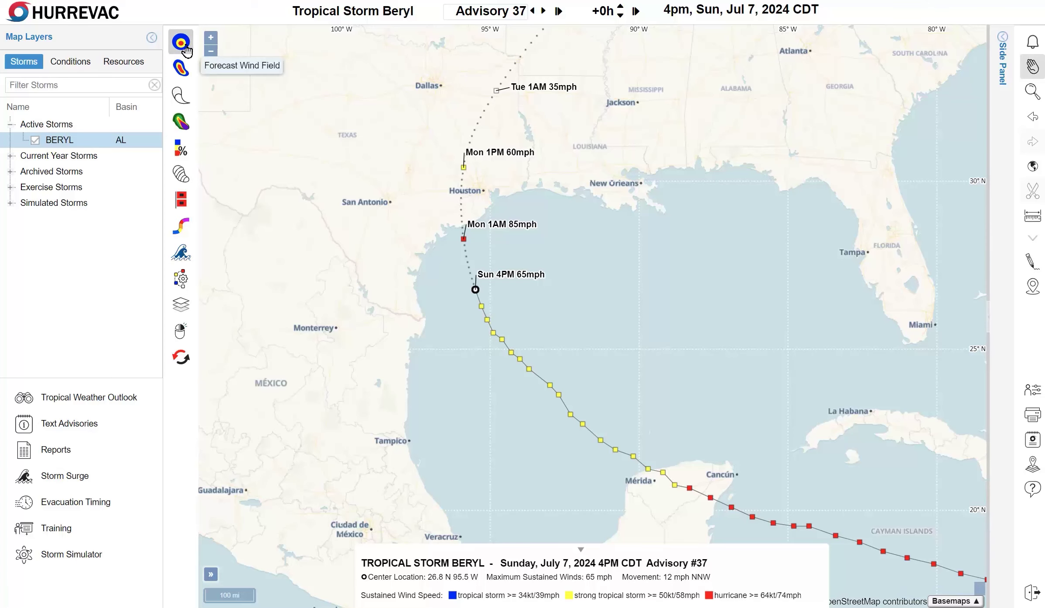
# - Display the forecast wind field at Beryl's current location on the map
pyautogui.click(185, 45)
pyautogui.click(184, 45)
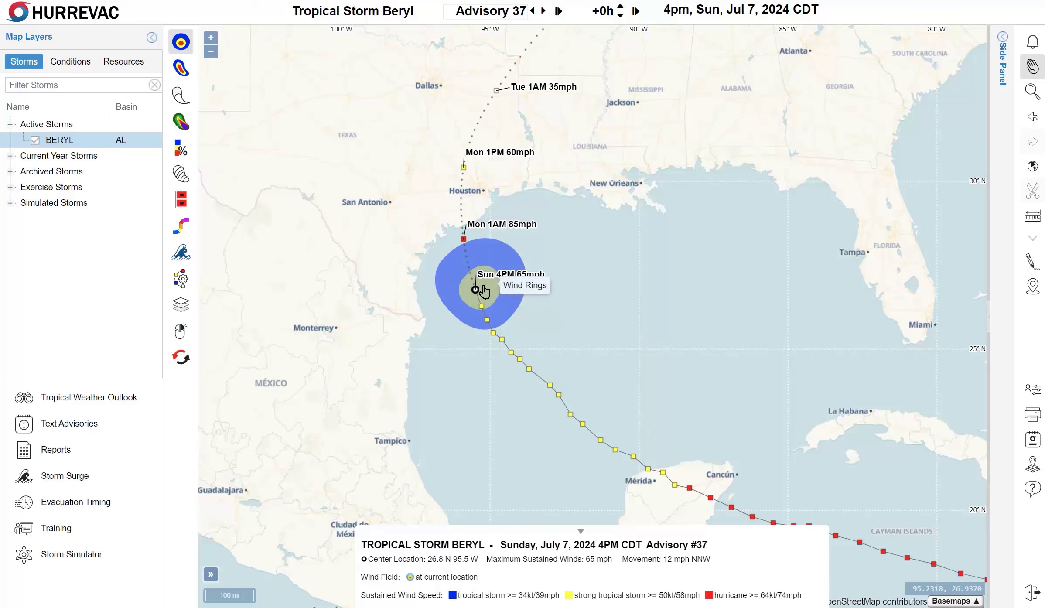
pyautogui.click(187, 72)
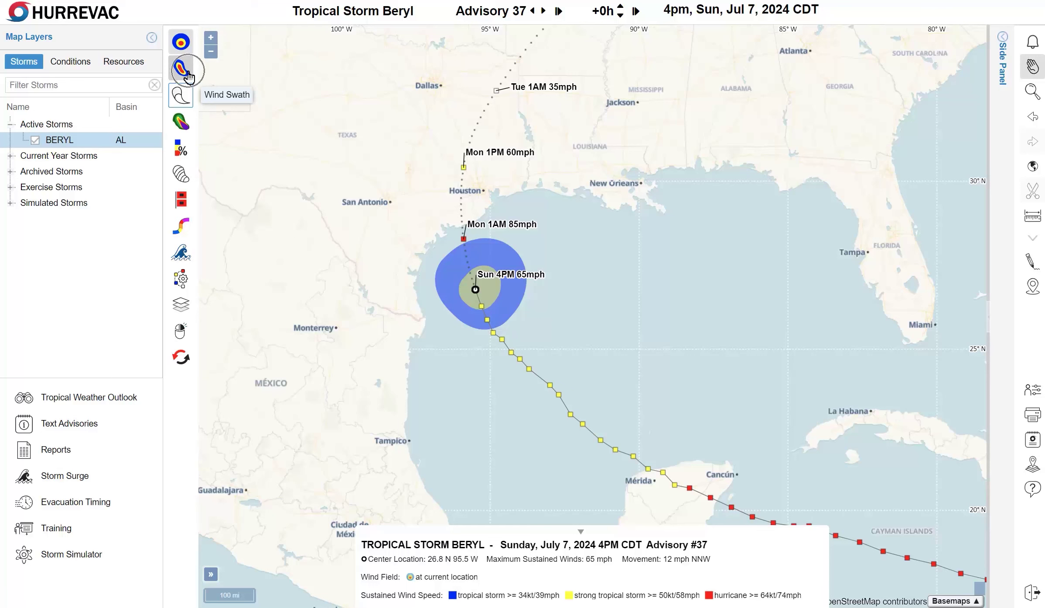
pyautogui.click(185, 105)
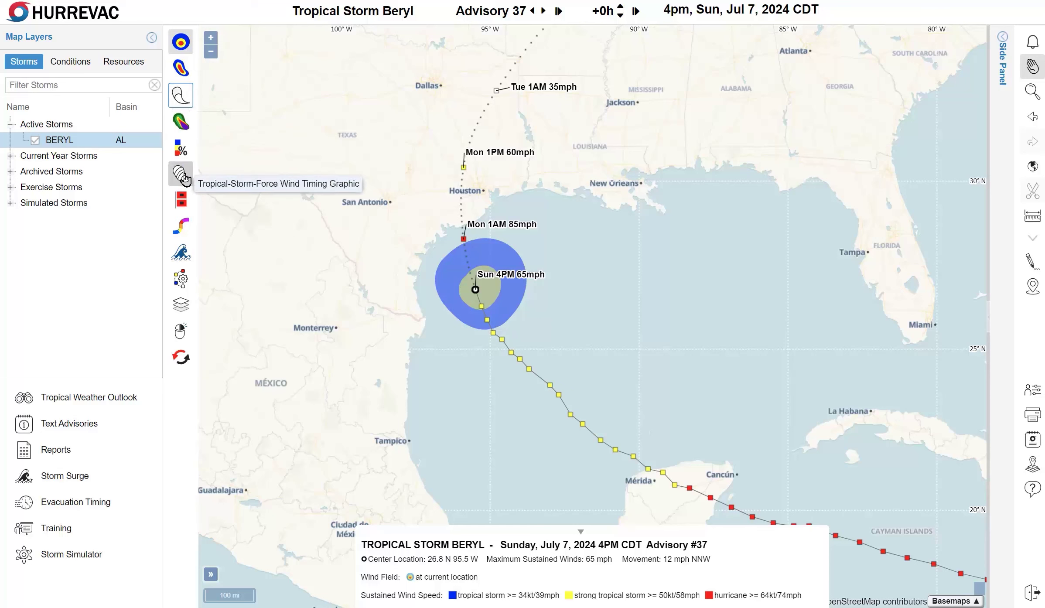
# - Display the Wind Watches/Warnings along the coast and compare their colors with the hurricane and tropical storm entries in the legend
pyautogui.click(181, 200)
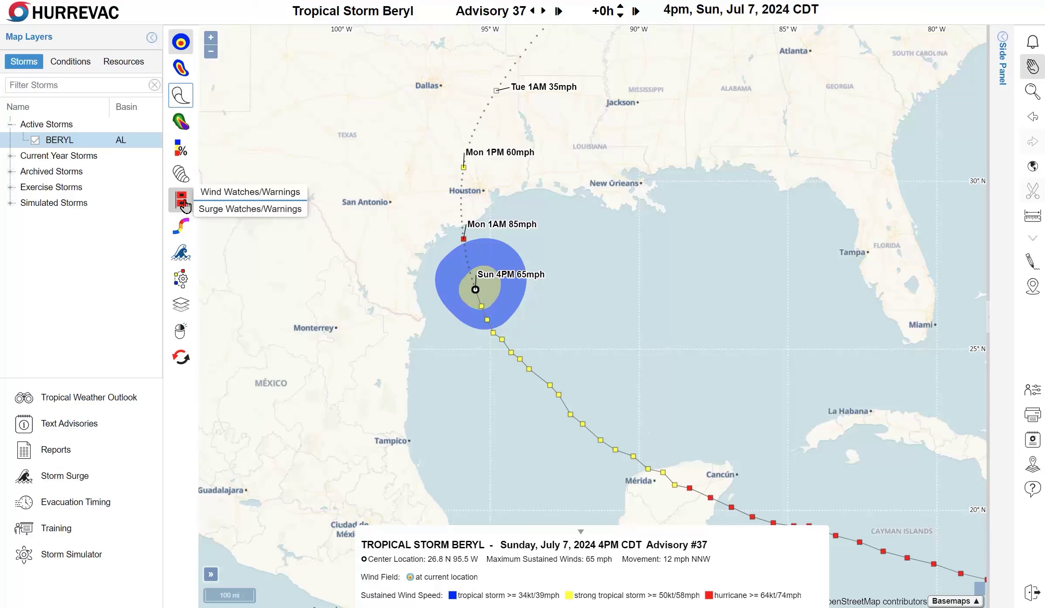
pyautogui.click(214, 198)
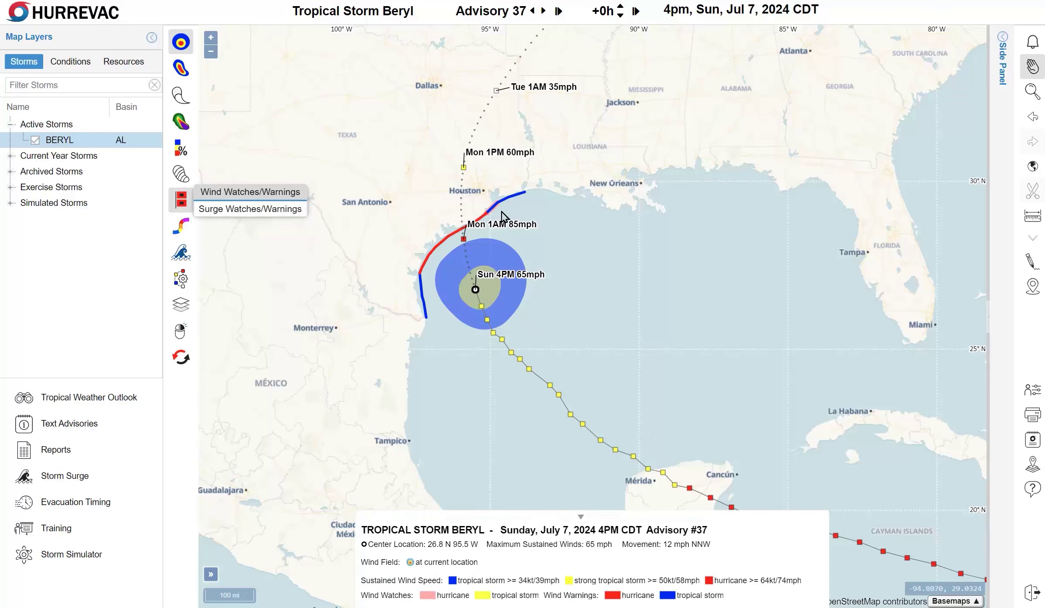
pyautogui.click(439, 592)
pyautogui.click(499, 594)
pyautogui.click(637, 594)
pyautogui.click(625, 594)
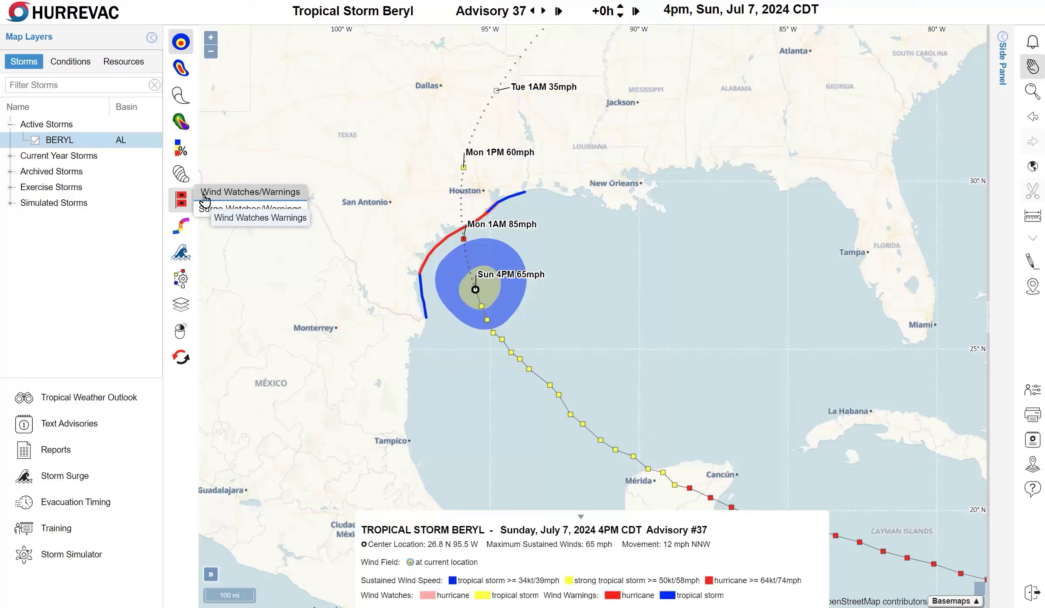
# - Turn off the Wind Watches/Warnings layer while keeping the wind field displayed
pyautogui.click(186, 47)
pyautogui.click(186, 46)
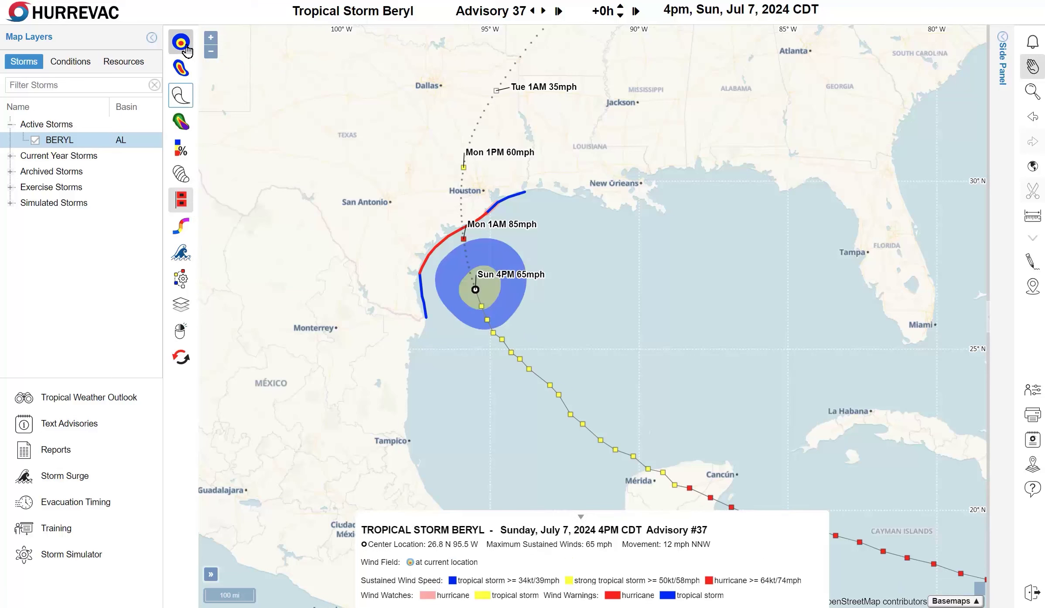
pyautogui.moveTo(182, 204)
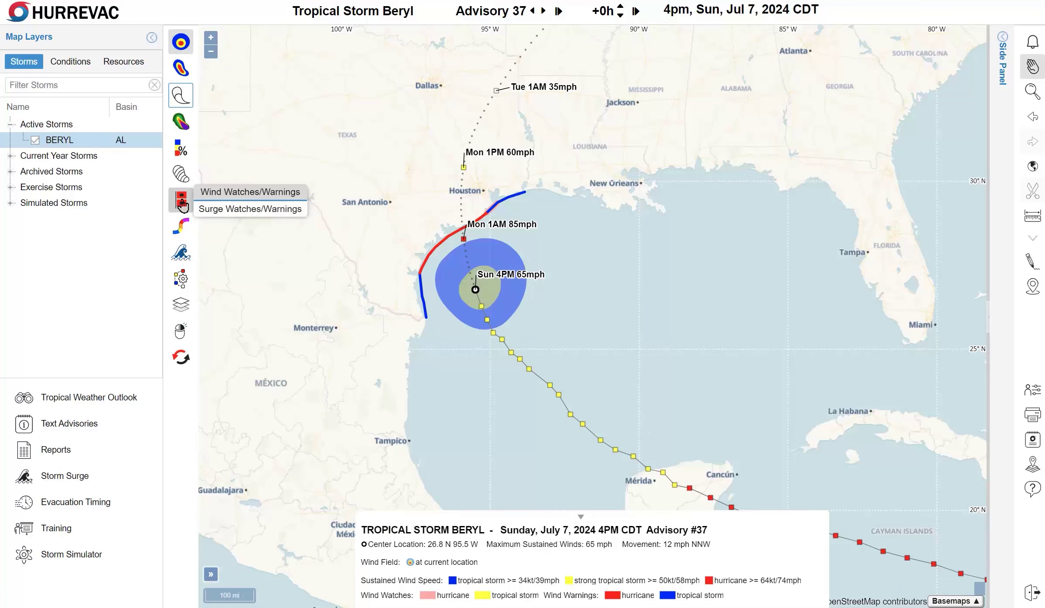
pyautogui.click(219, 197)
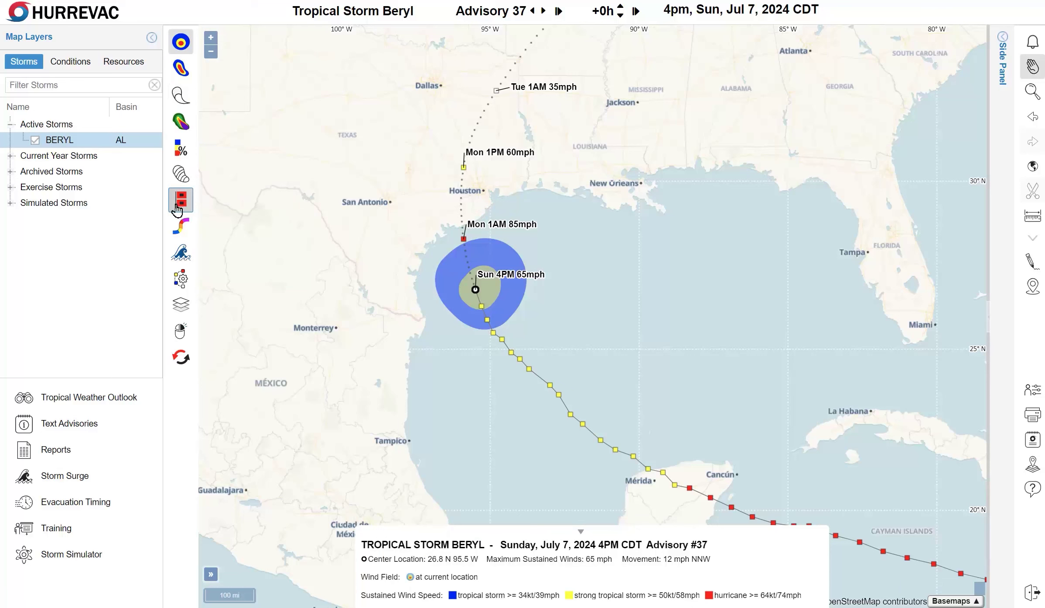
# - Preview the Surge Watches/Warnings layer along the Texas coast and turn it off again
pyautogui.click(185, 239)
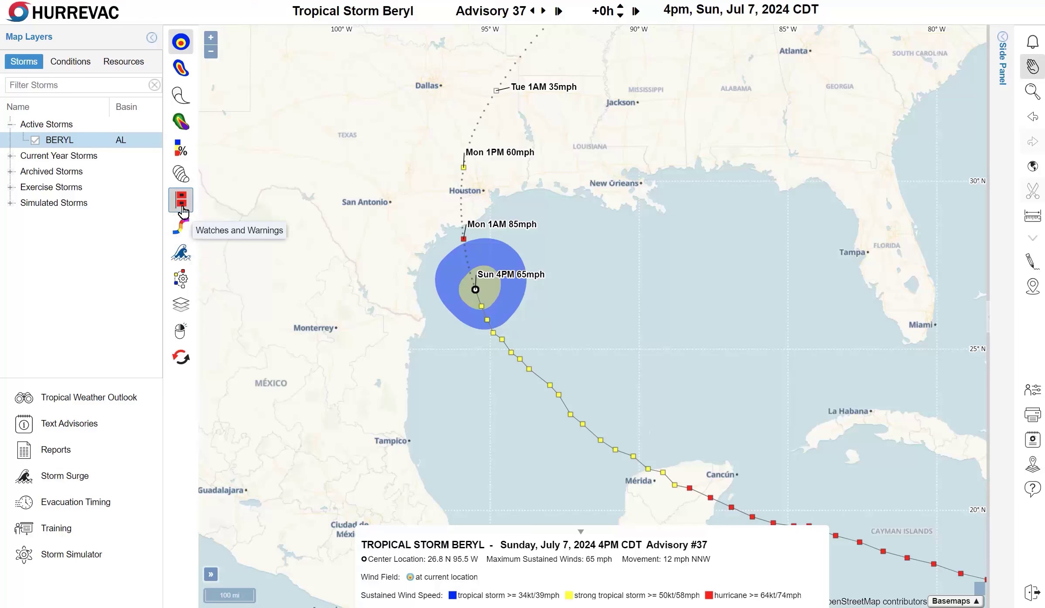
pyautogui.moveTo(183, 201)
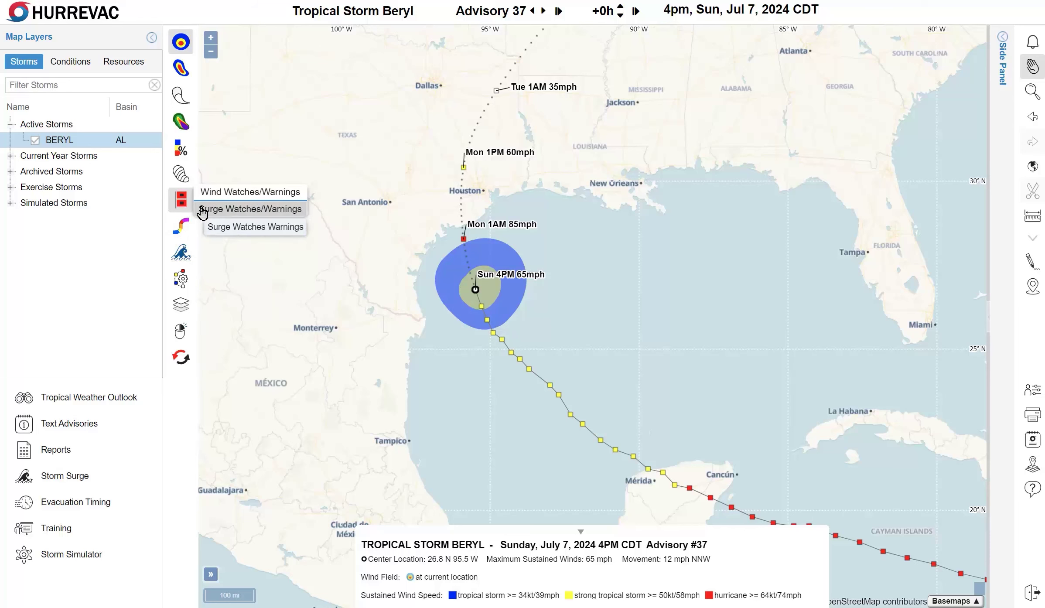
pyautogui.click(202, 212)
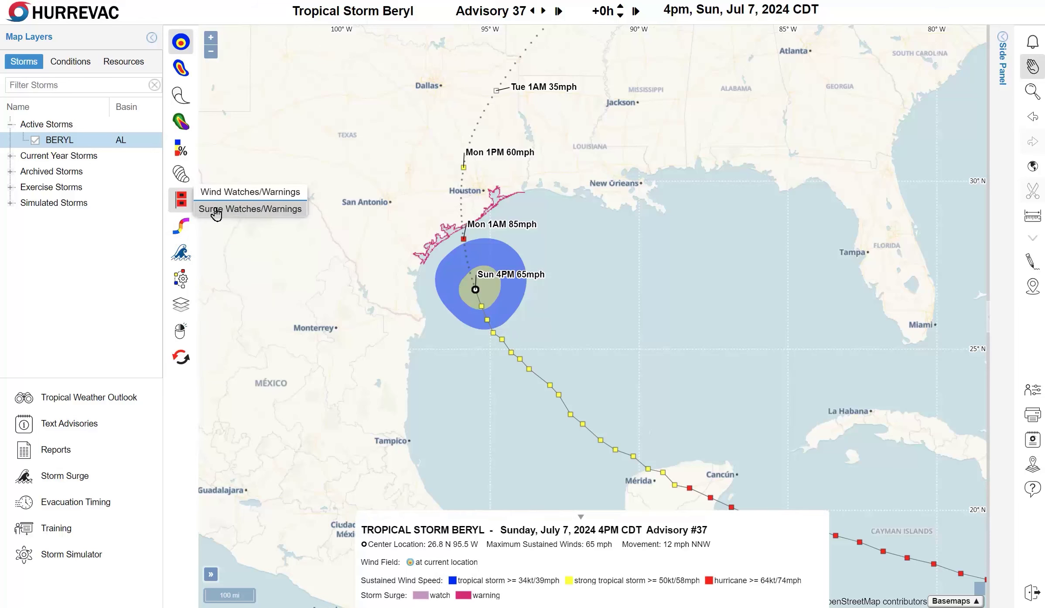
pyautogui.click(215, 209)
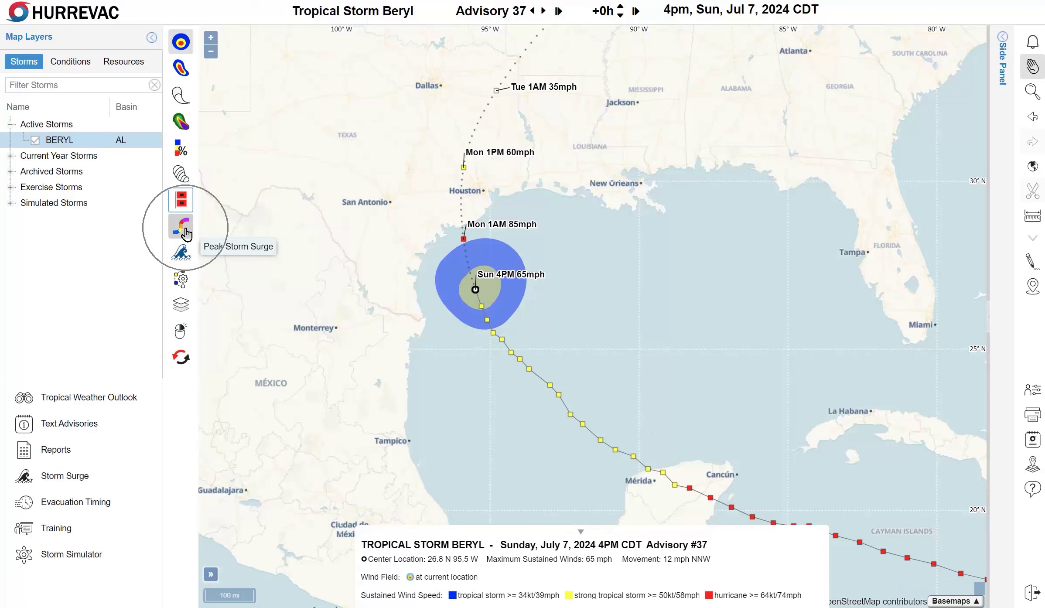
# - Turn on the Potential Flooding with Tidal Mask storm surge layer for Beryl
pyautogui.click(182, 249)
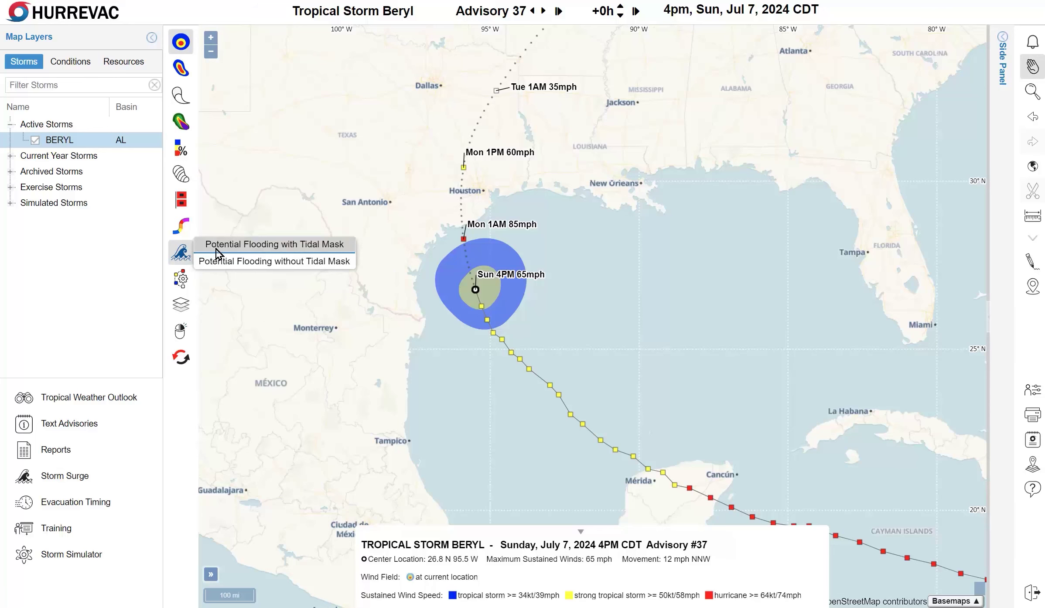
pyautogui.click(216, 253)
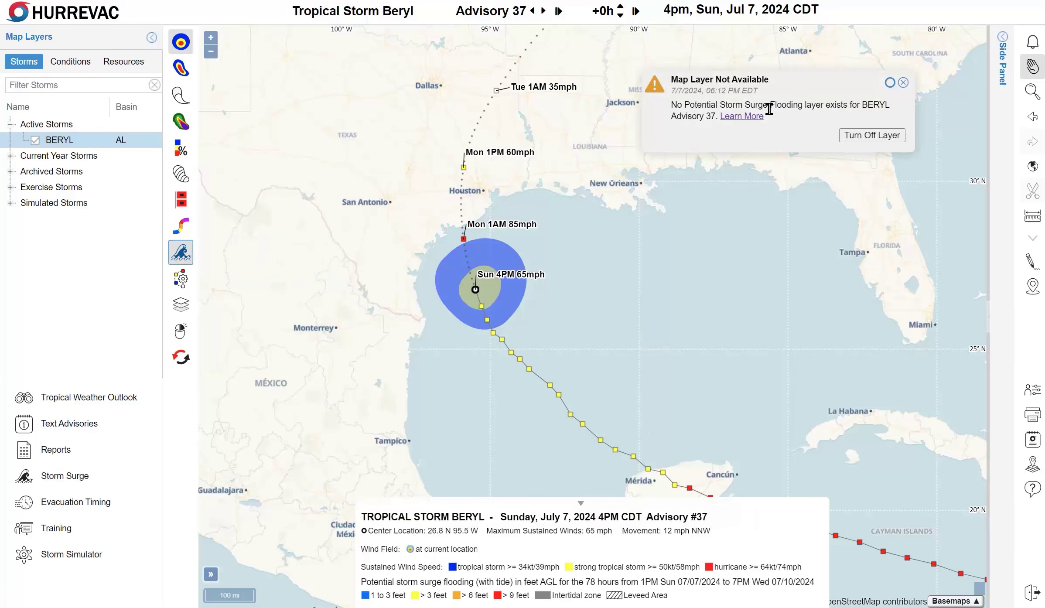
# - Turn off the unavailable Potential Storm Surge Flooding layer for Beryl Advisory 37
pyautogui.click(866, 138)
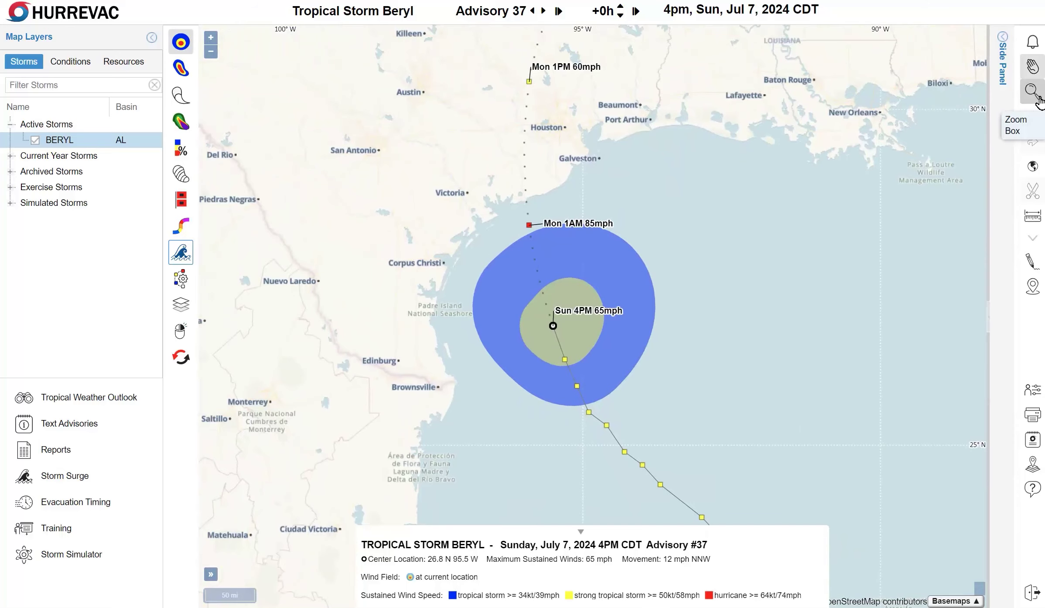
pyautogui.click(1032, 91)
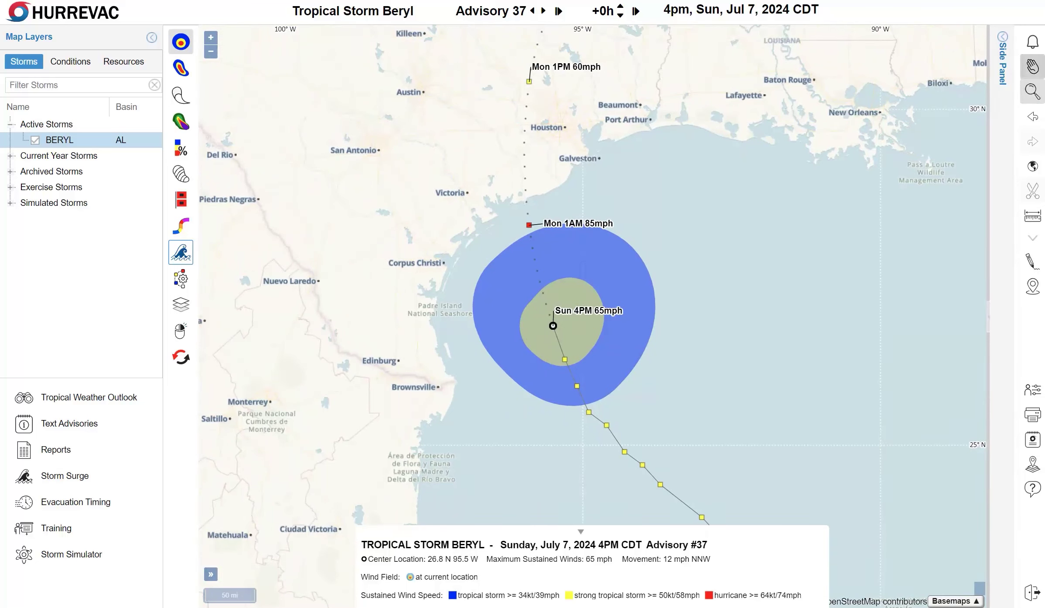
pyautogui.click(1032, 66)
# - Turn on the State / County Boundaries layer and set the base location near Houston
pyautogui.click(115, 68)
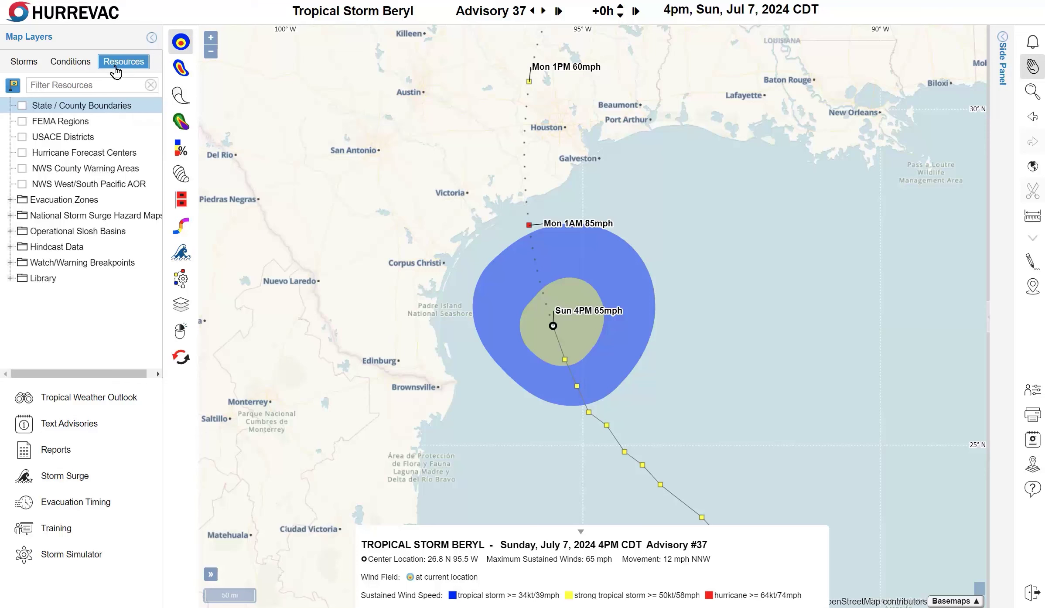
pyautogui.click(22, 106)
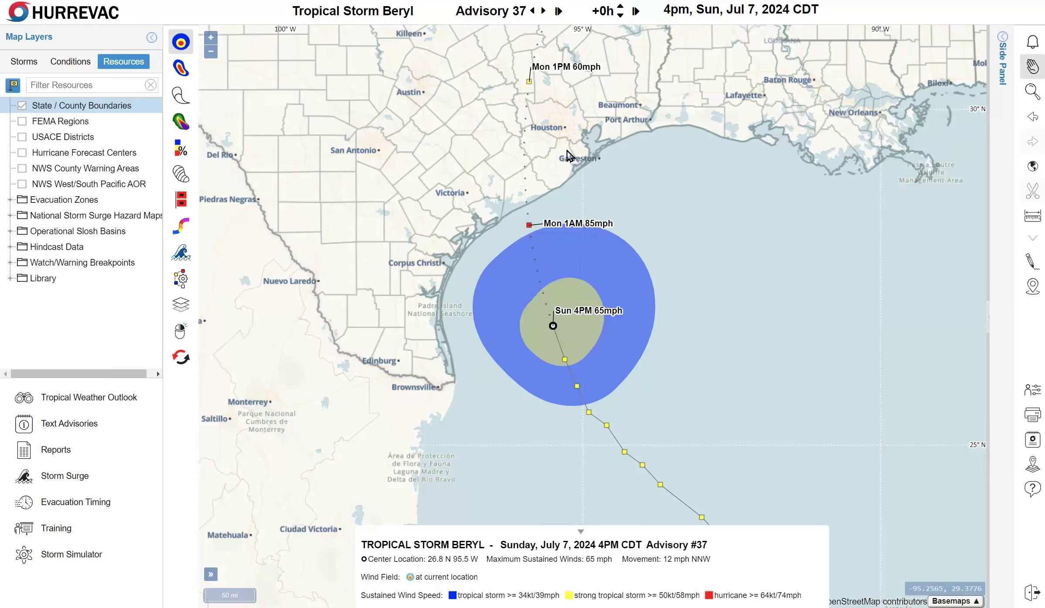
pyautogui.rightClick(556, 119)
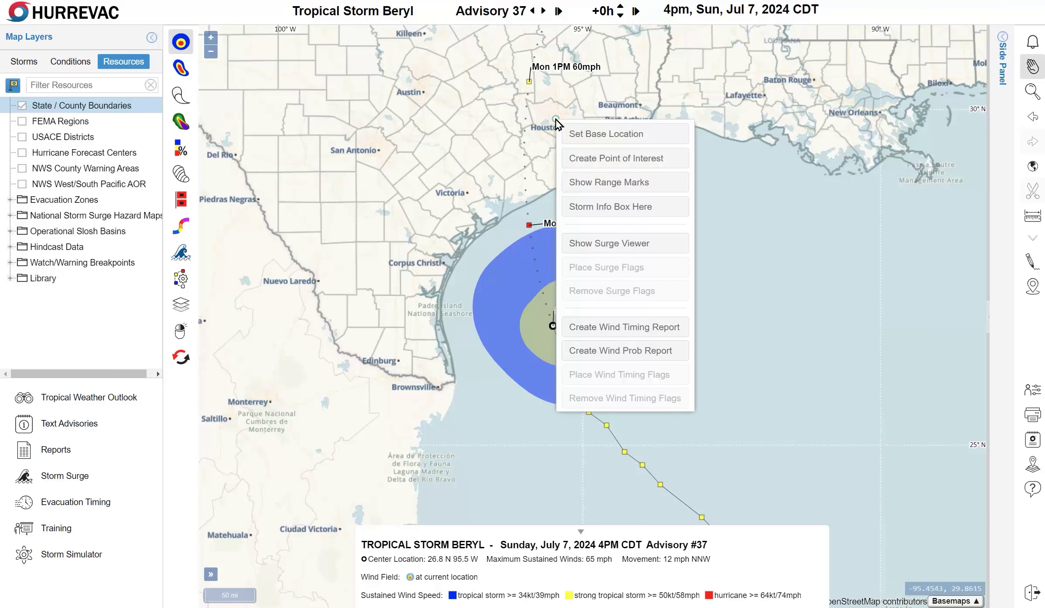
pyautogui.click(609, 138)
pyautogui.click(679, 403)
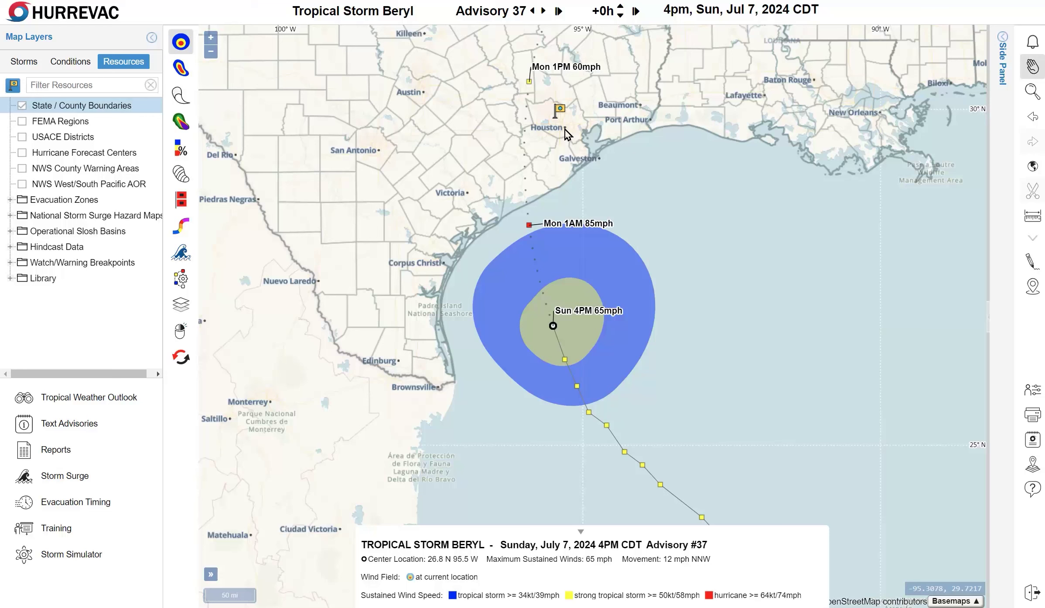
# - Show range marks around Houston, check the distances to the wind field's edge and the storm center, and clear the marks
pyautogui.rightClick(565, 131)
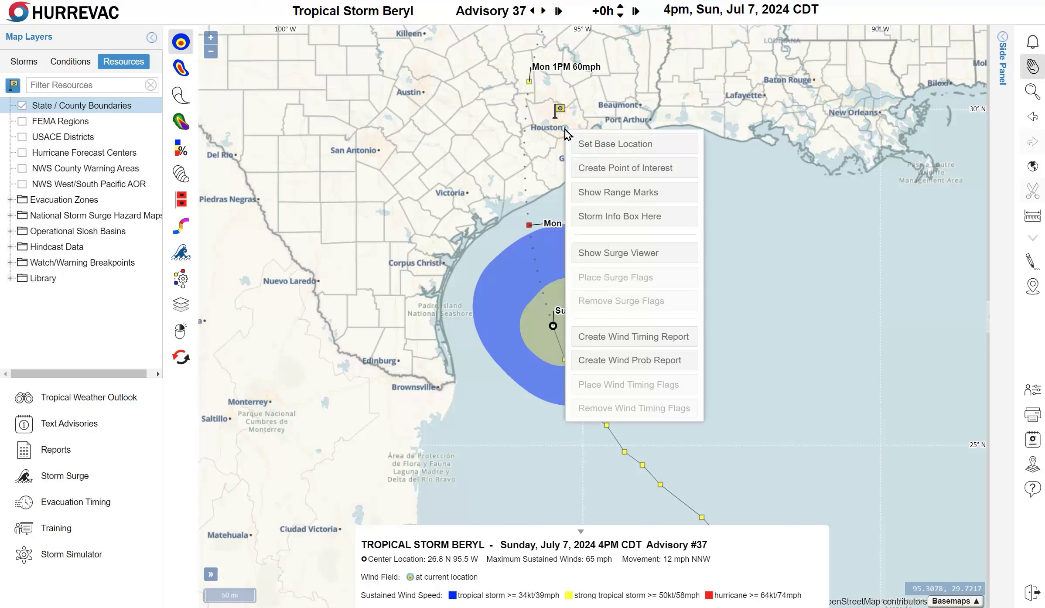
pyautogui.click(618, 200)
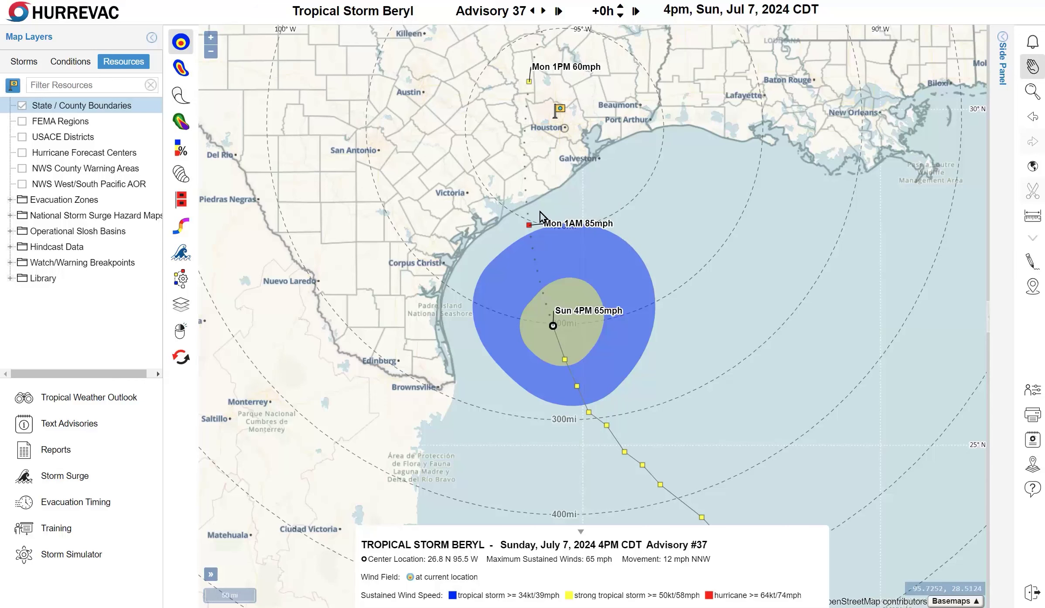
pyautogui.scroll(1, 567, 236)
pyautogui.scroll(1, 630, 254)
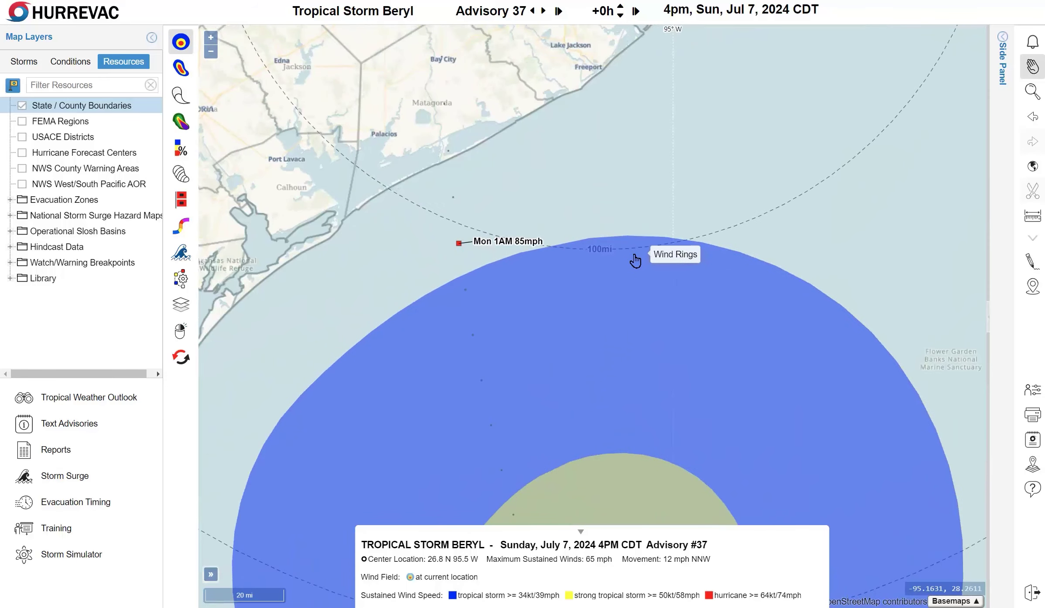
pyautogui.scroll(-2, 635, 260)
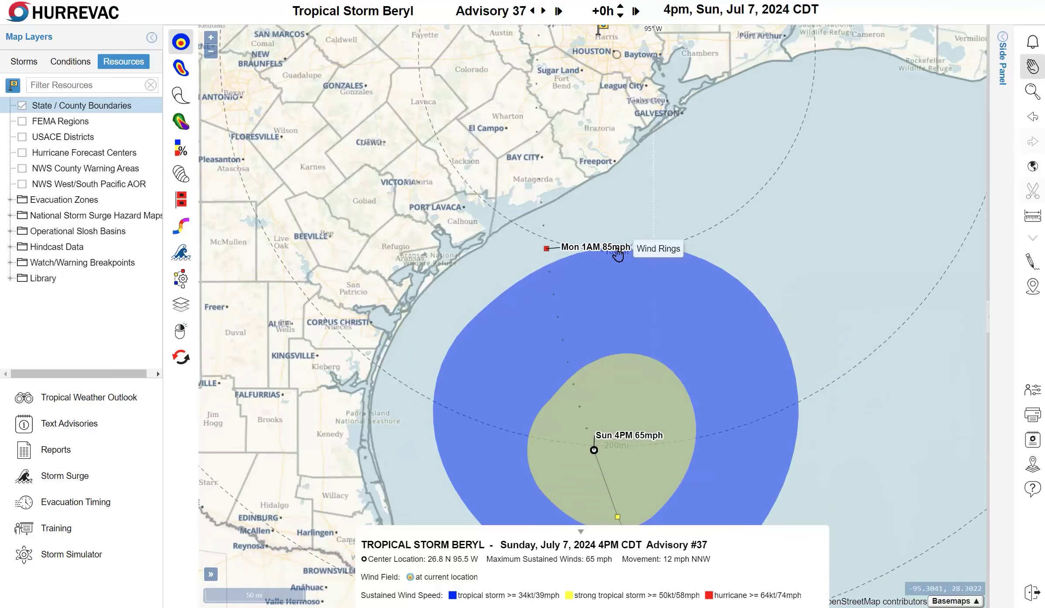
pyautogui.scroll(-1, 618, 255)
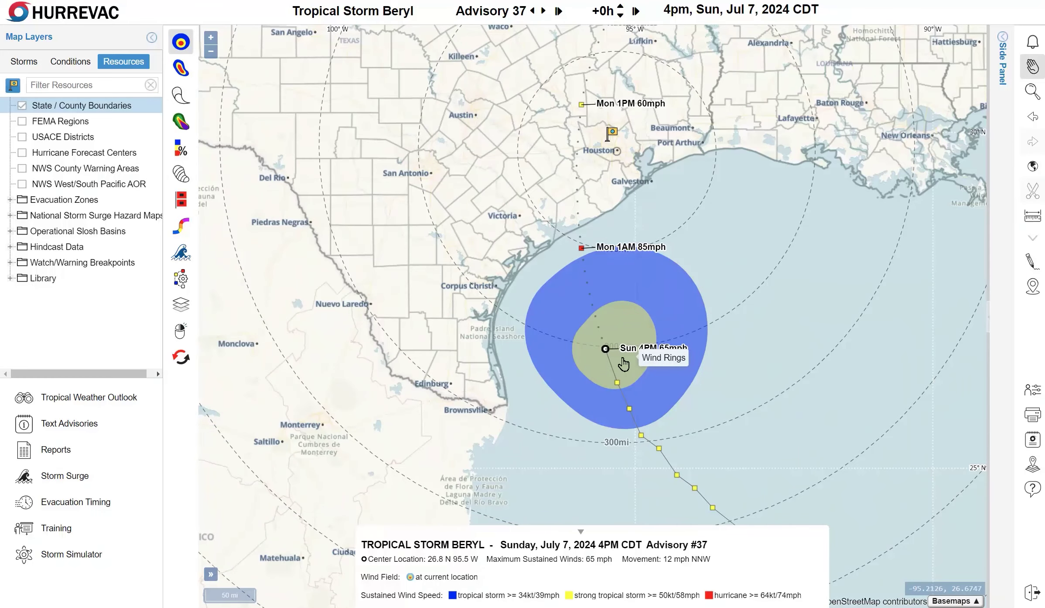
pyautogui.scroll(1, 611, 355)
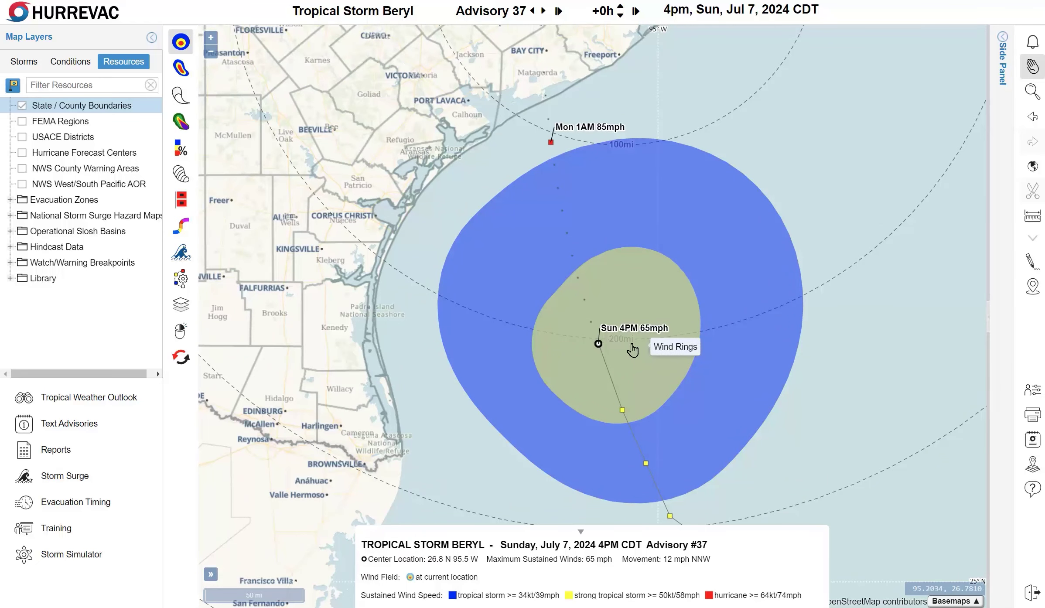
pyautogui.scroll(-1, 628, 347)
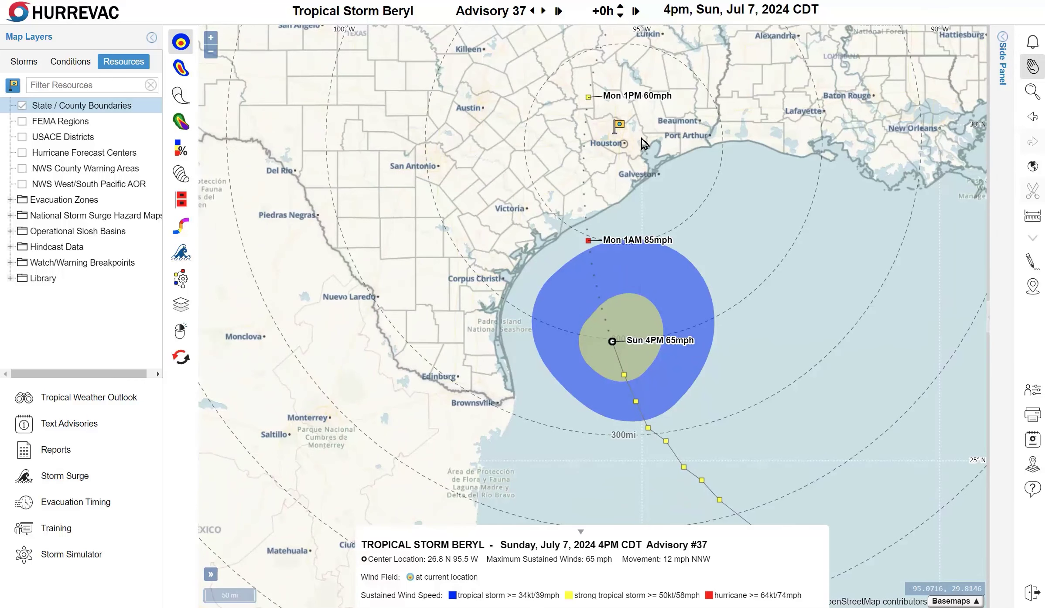
pyautogui.rightClick(679, 141)
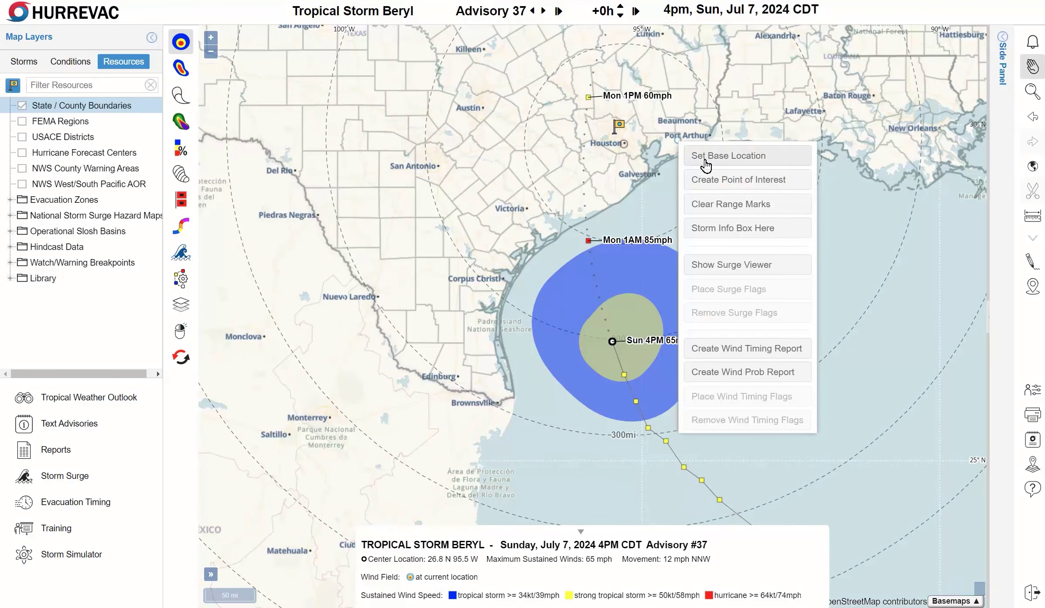
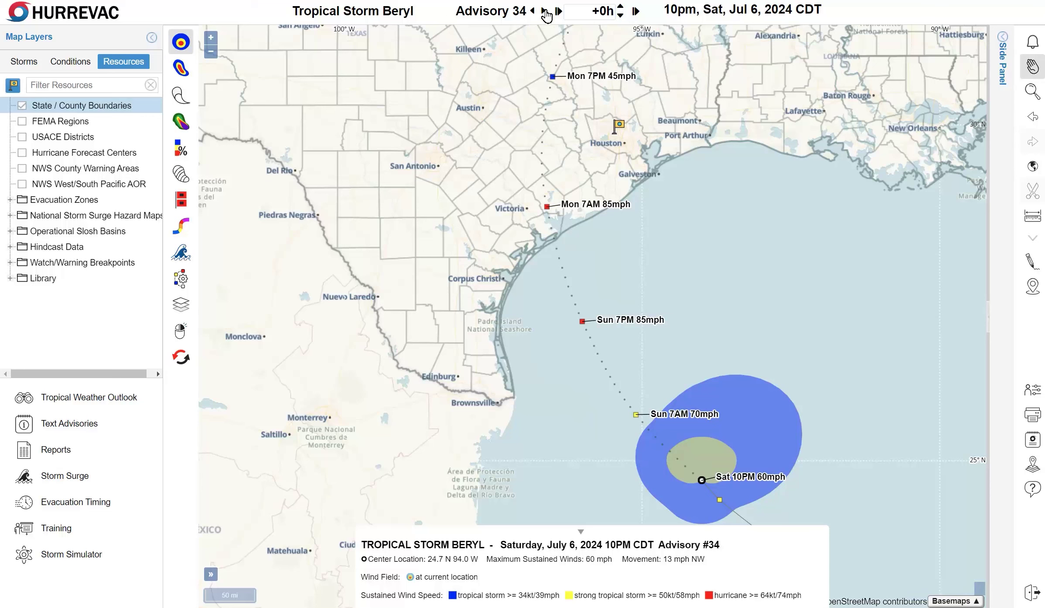
# - Step forward from Advisory 34 to Advisory 37 to compare how Beryl's forecast track and wind field changed
pyautogui.click(543, 11)
pyautogui.click(543, 11)
pyautogui.click(543, 11)
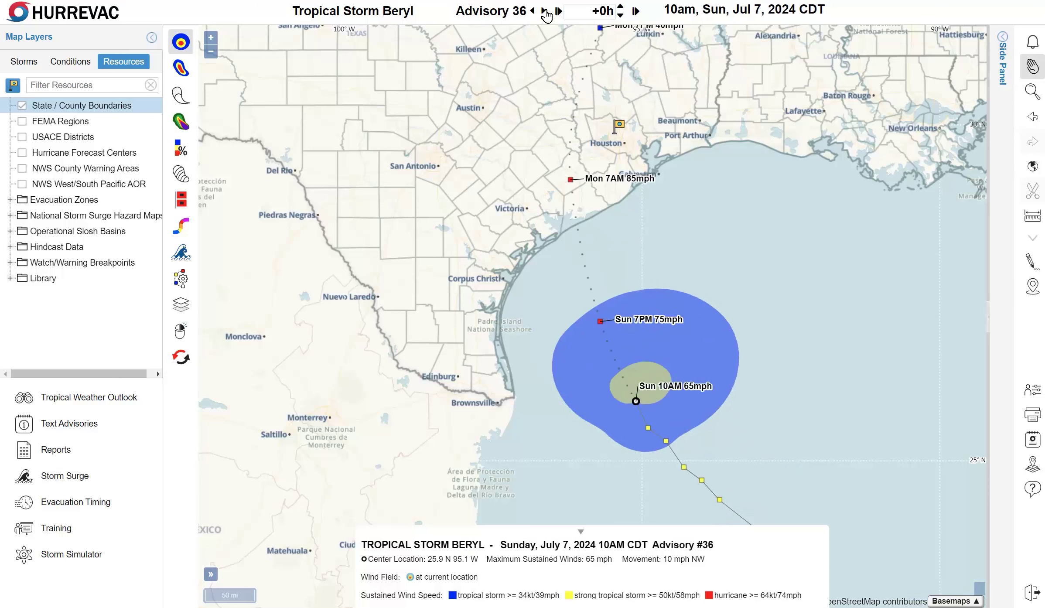
pyautogui.click(544, 11)
pyautogui.click(544, 12)
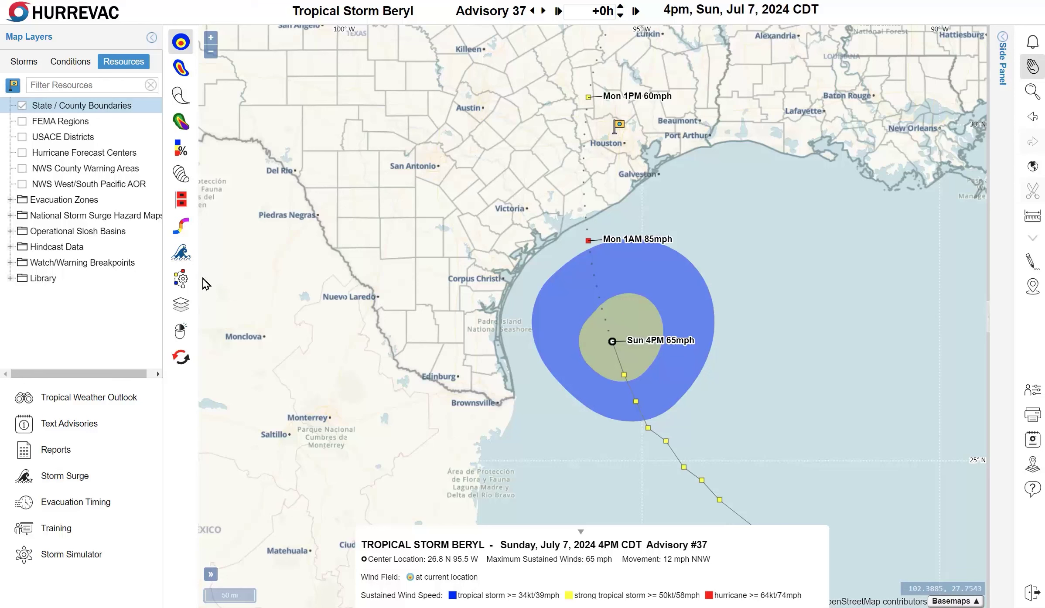
# - Overlay Beryl's previous forecast tracks for the last 3 and last 6 advisories, compare them, and turn them off
pyautogui.click(182, 288)
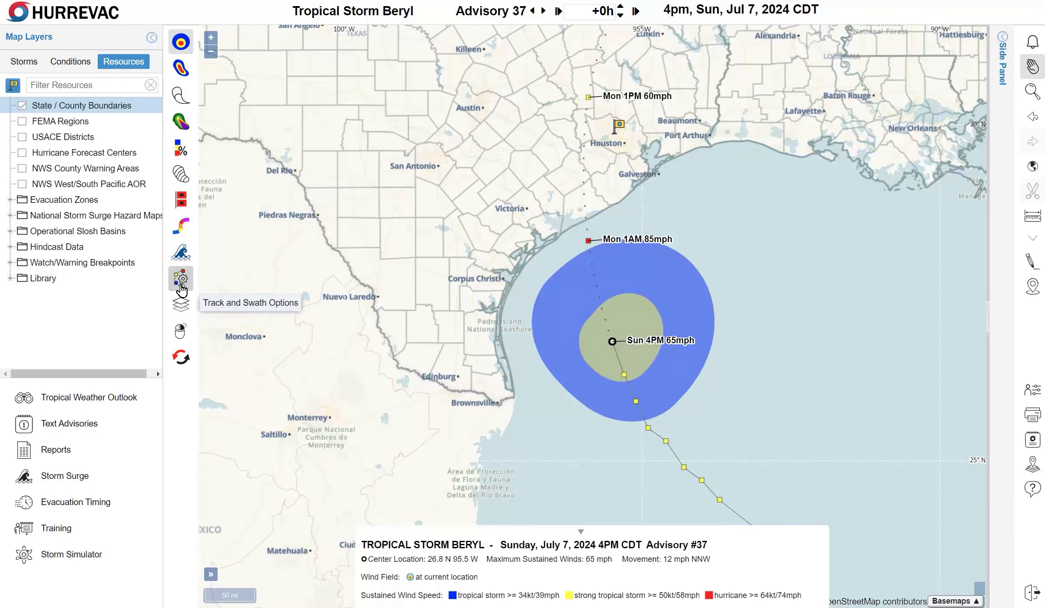
pyautogui.click(182, 289)
pyautogui.click(182, 276)
pyautogui.click(182, 283)
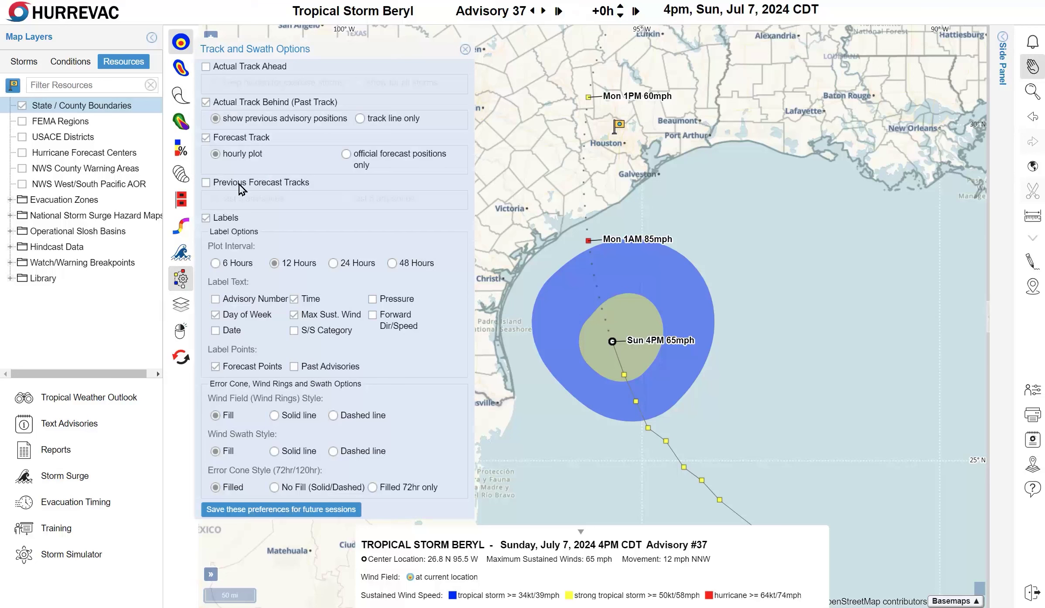
pyautogui.click(241, 189)
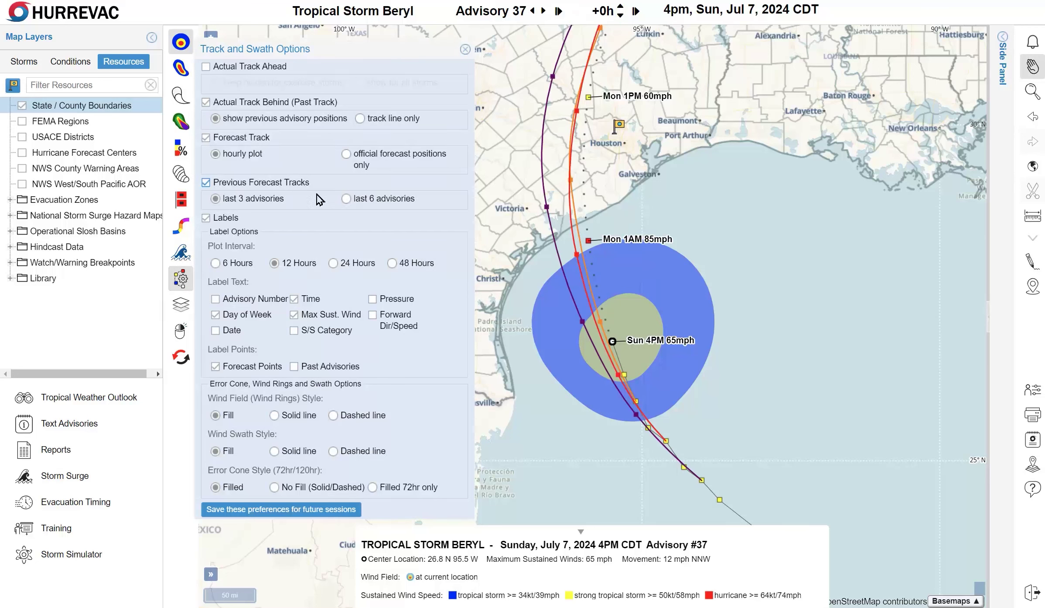
pyautogui.click(373, 206)
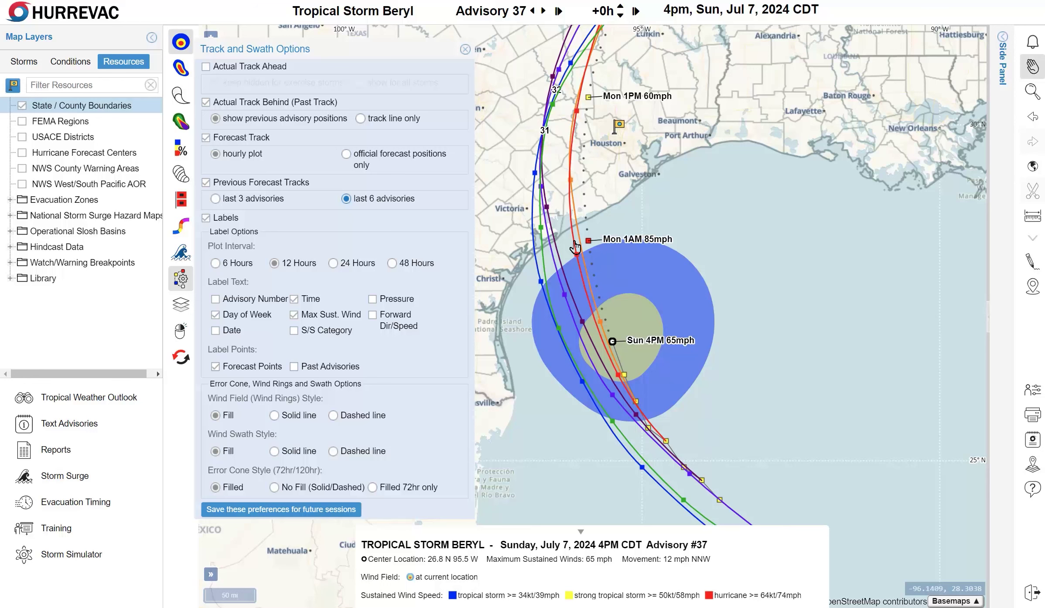
pyautogui.click(258, 183)
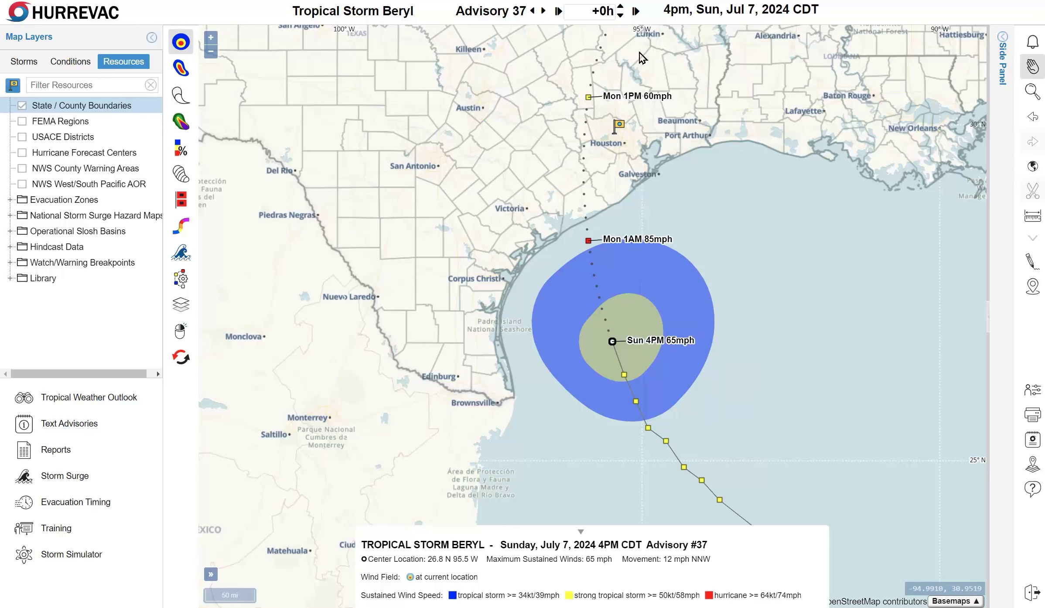
# - Advance the forecast to +16h to examine the wind field near Houston, and reset the time to +0h
pyautogui.click(606, 18)
pyautogui.click(606, 19)
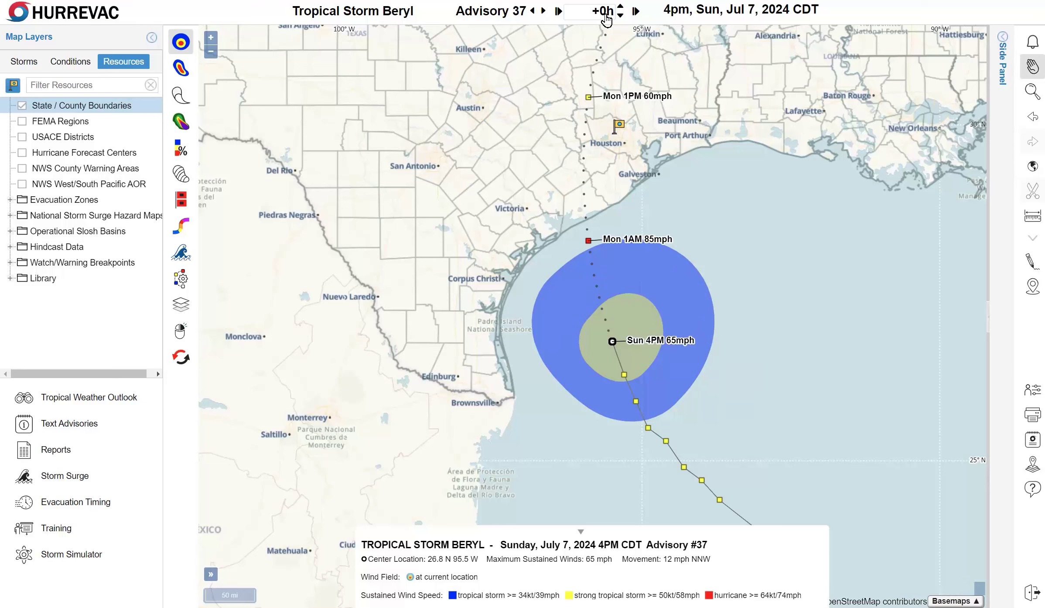
pyautogui.click(620, 17)
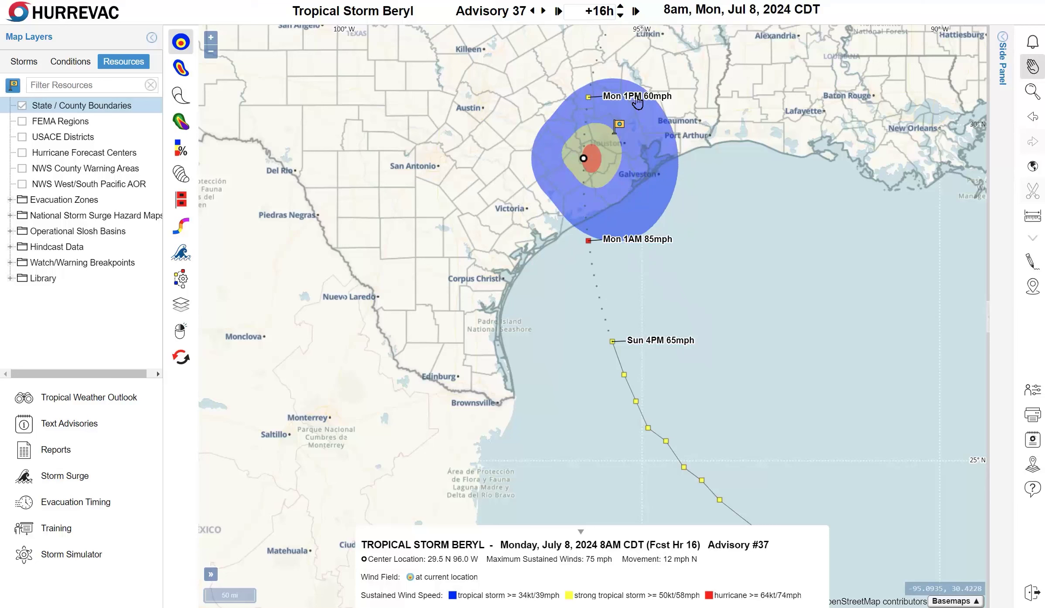
pyautogui.click(598, 12)
pyautogui.click(592, 31)
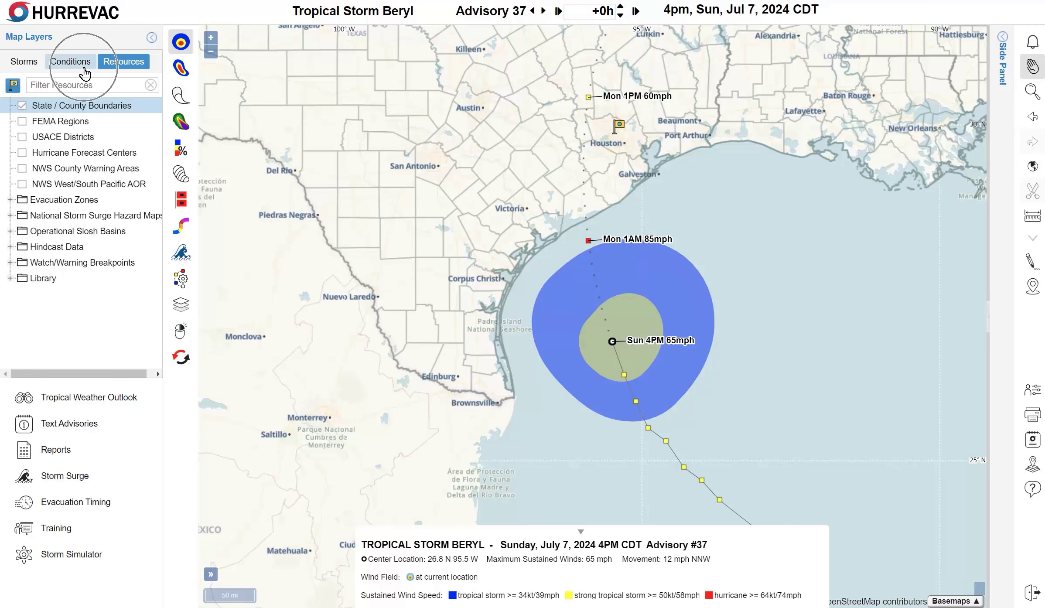
# - Display the current radar layer and hide Beryl's wind field from the map
pyautogui.click(83, 71)
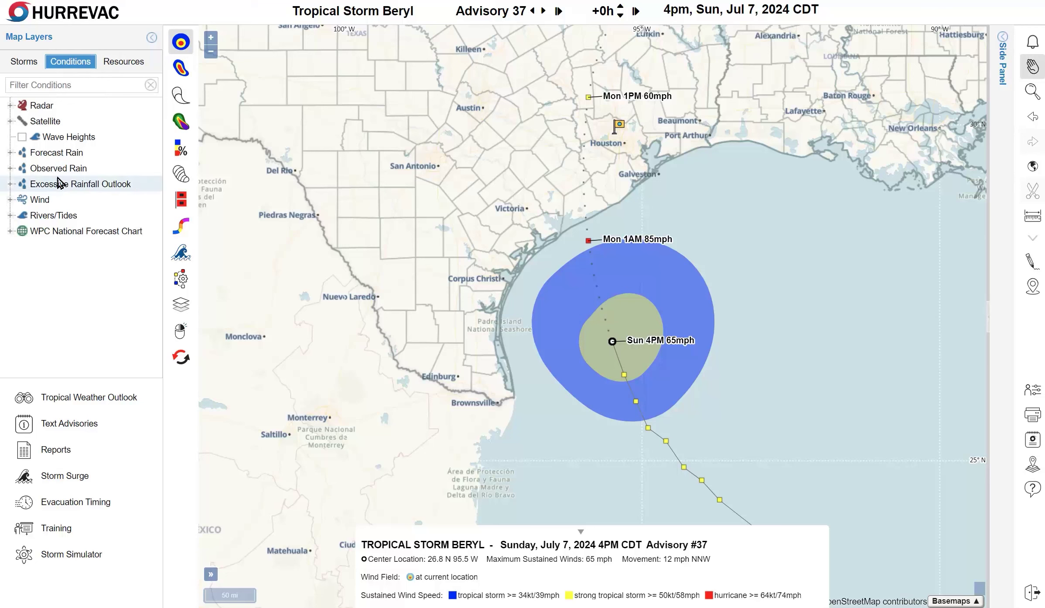
pyautogui.click(11, 106)
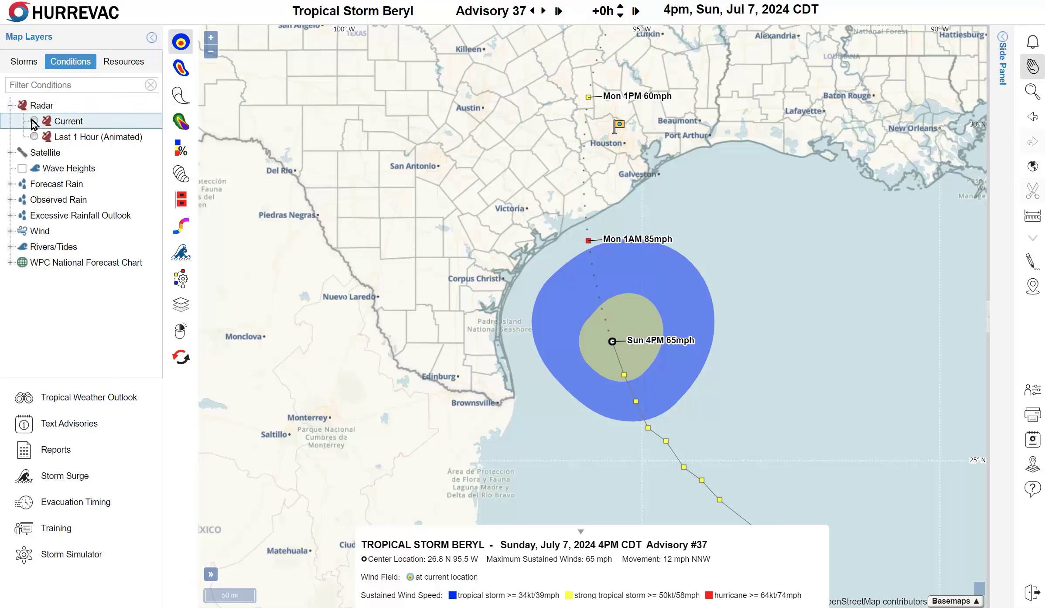
pyautogui.click(34, 122)
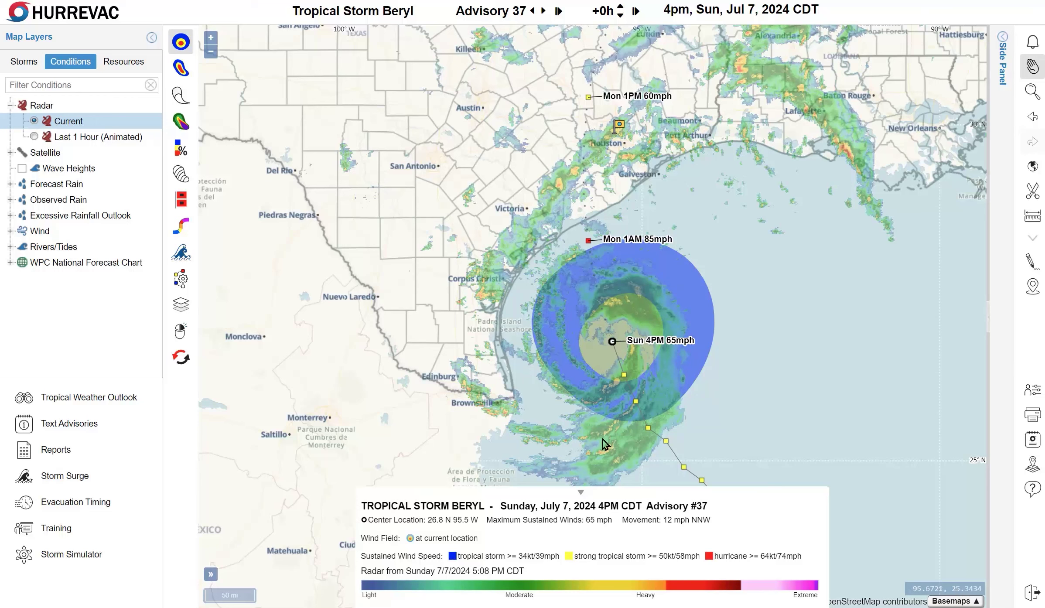
pyautogui.click(184, 50)
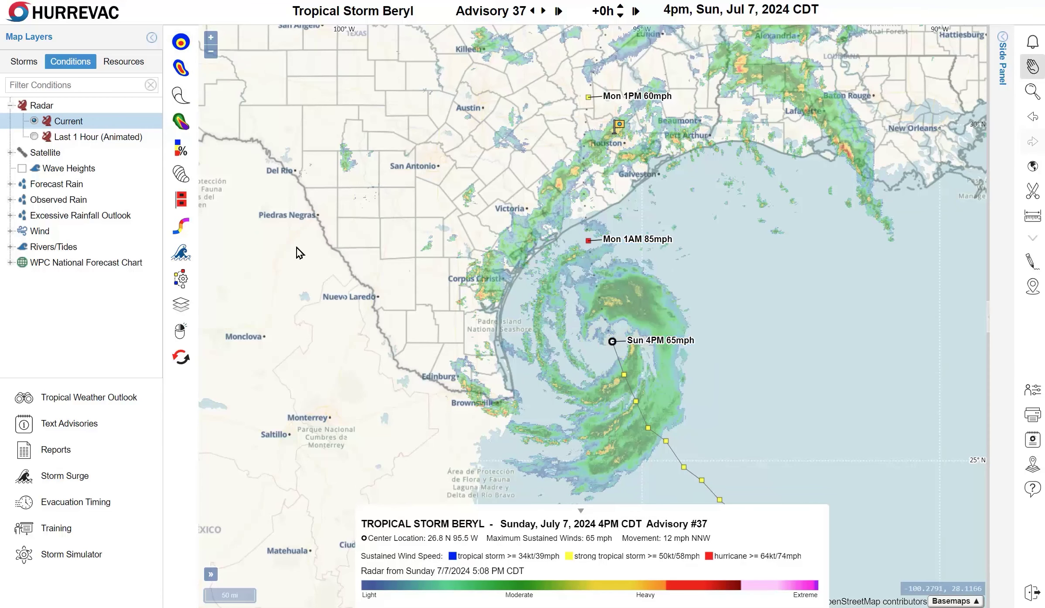
# - Add the current satellite layer and reorder the quick layers so Doppler Radar Reflectivity sits above GOES Satellite Infrared
pyautogui.click(9, 152)
pyautogui.click(35, 170)
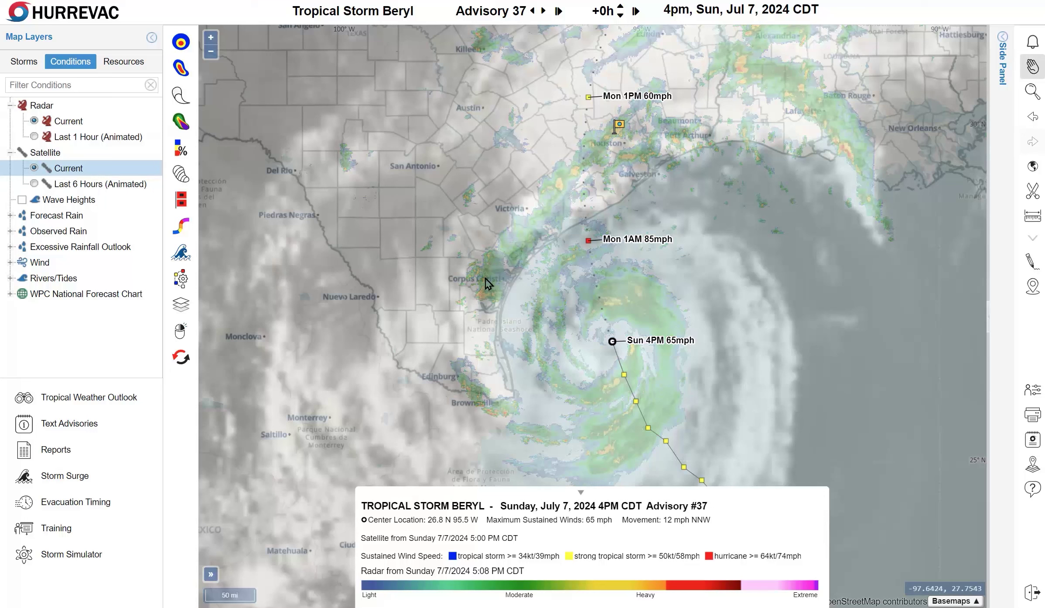
pyautogui.click(185, 315)
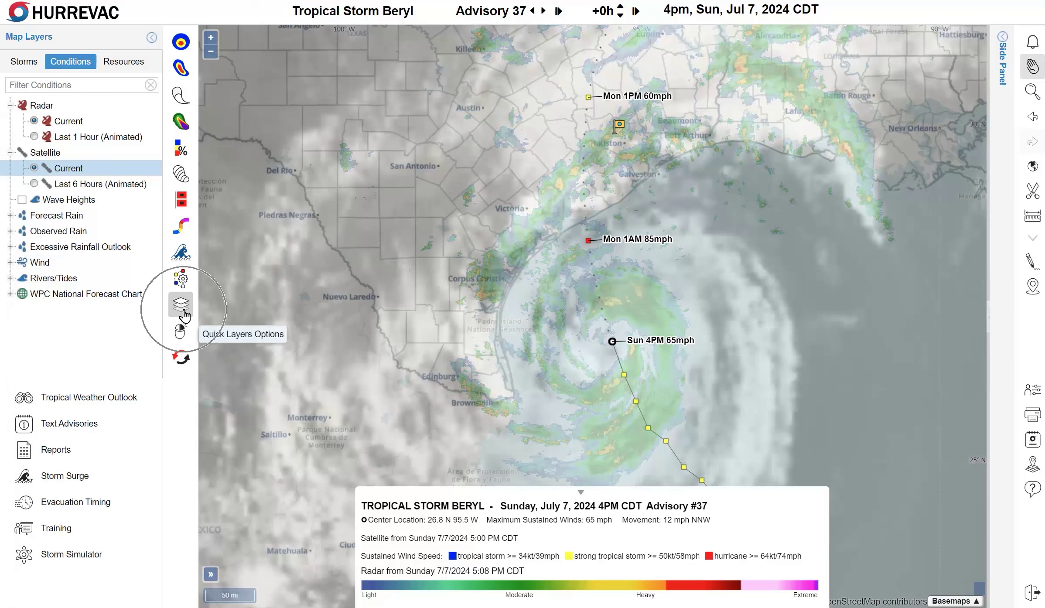
pyautogui.click(185, 315)
pyautogui.click(185, 315)
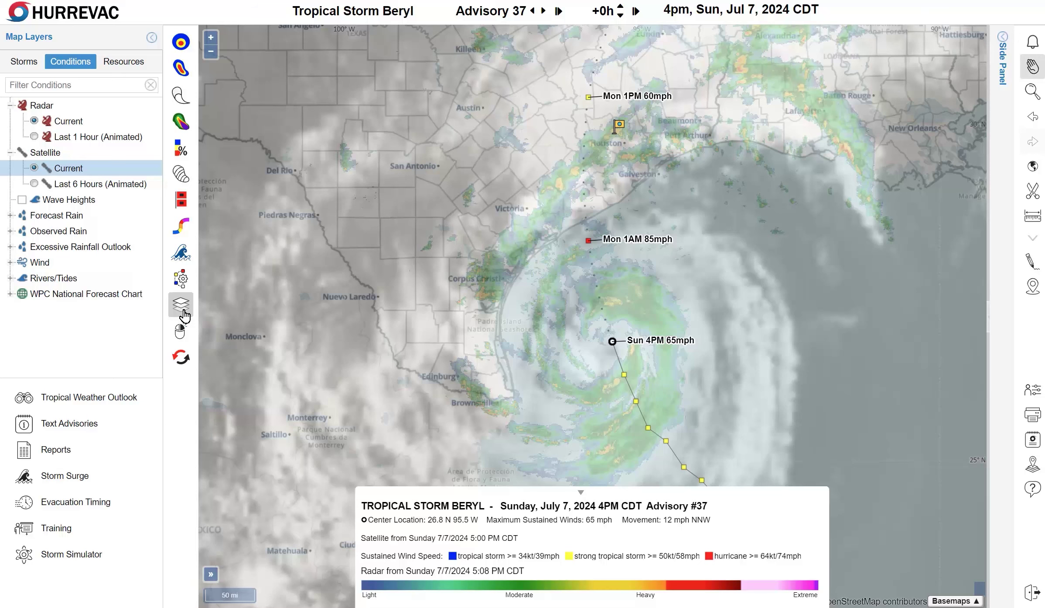
pyautogui.click(185, 315)
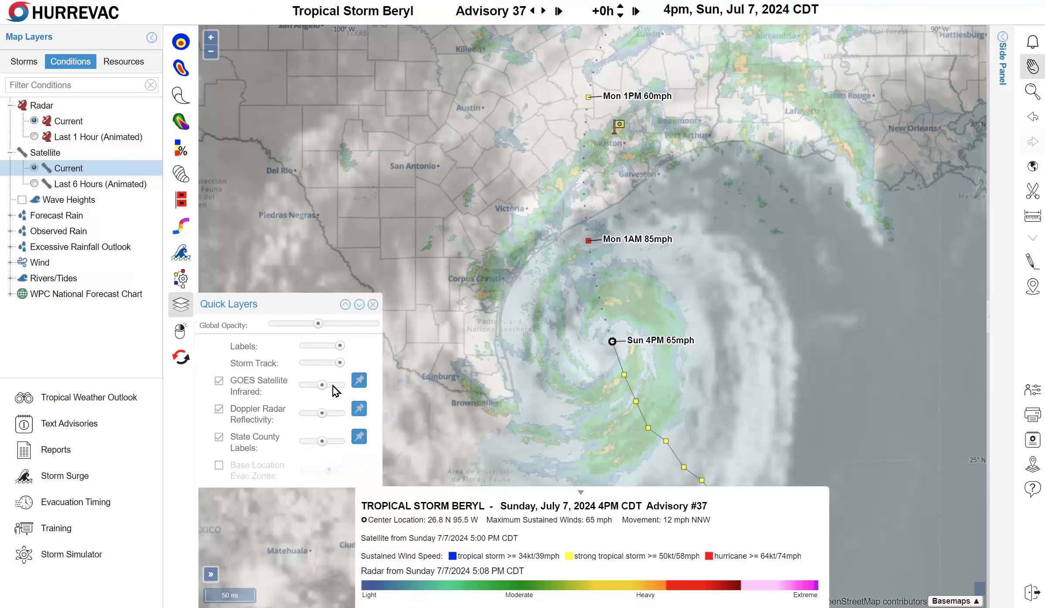
pyautogui.moveTo(322, 385)
pyautogui.mouseDown()
pyautogui.moveTo(311, 385)
pyautogui.moveTo(336, 386)
pyautogui.moveTo(318, 389)
pyautogui.moveTo(334, 413)
pyautogui.moveTo(317, 413)
pyautogui.moveTo(324, 401)
pyautogui.mouseUp()
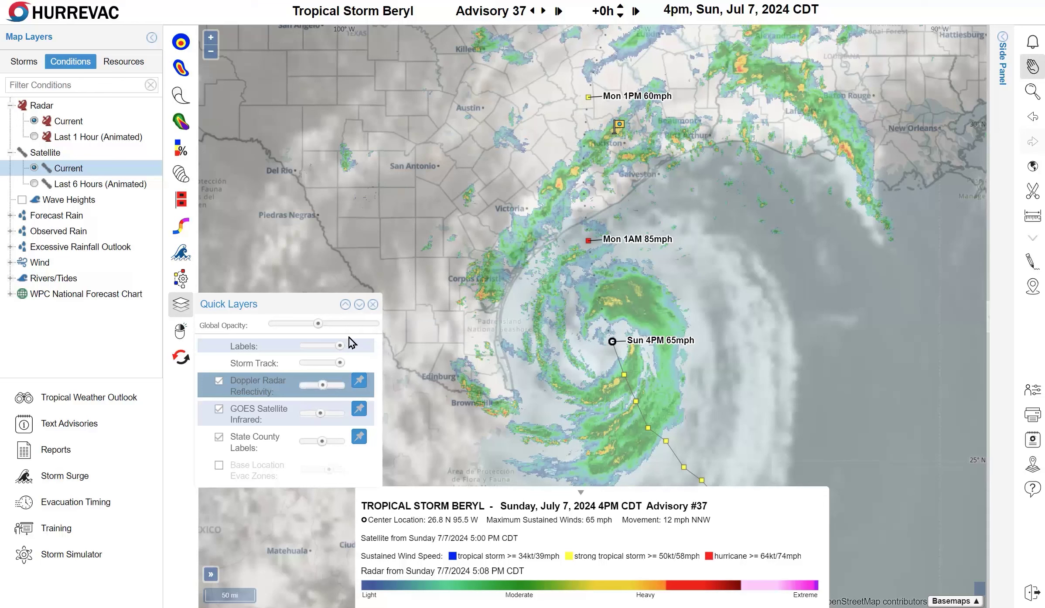
pyautogui.click(372, 304)
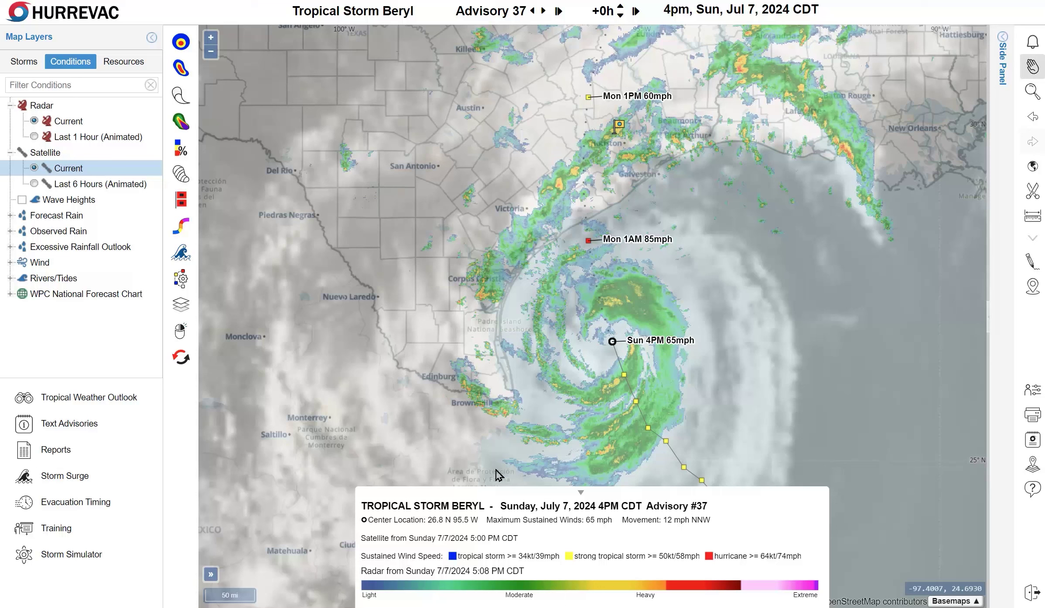
# - Turn off the current satellite and radar layers and collapse both condition groups
pyautogui.click(34, 169)
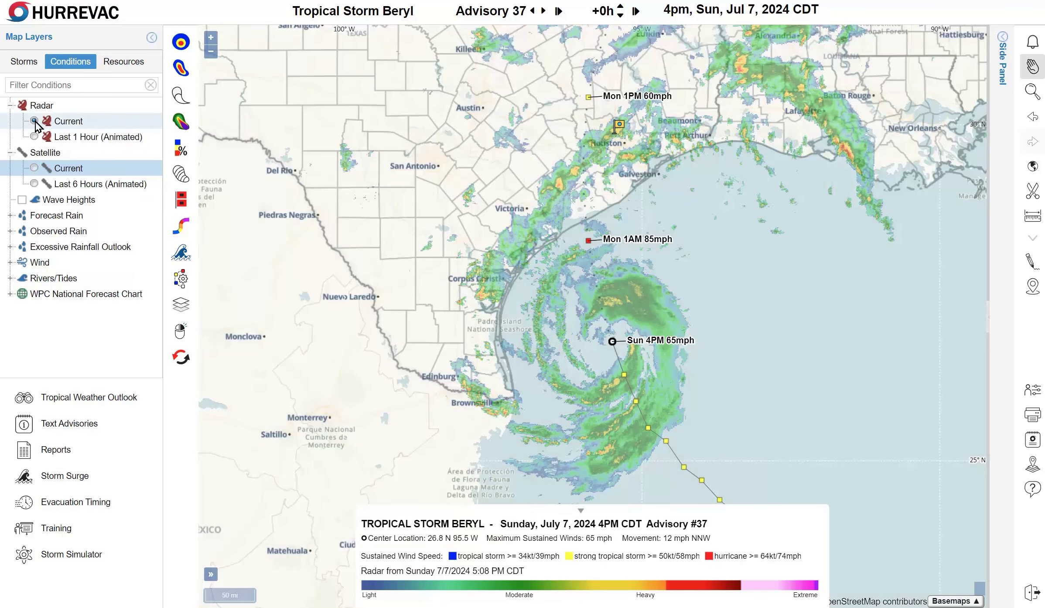
pyautogui.click(34, 121)
pyautogui.click(10, 106)
pyautogui.click(10, 121)
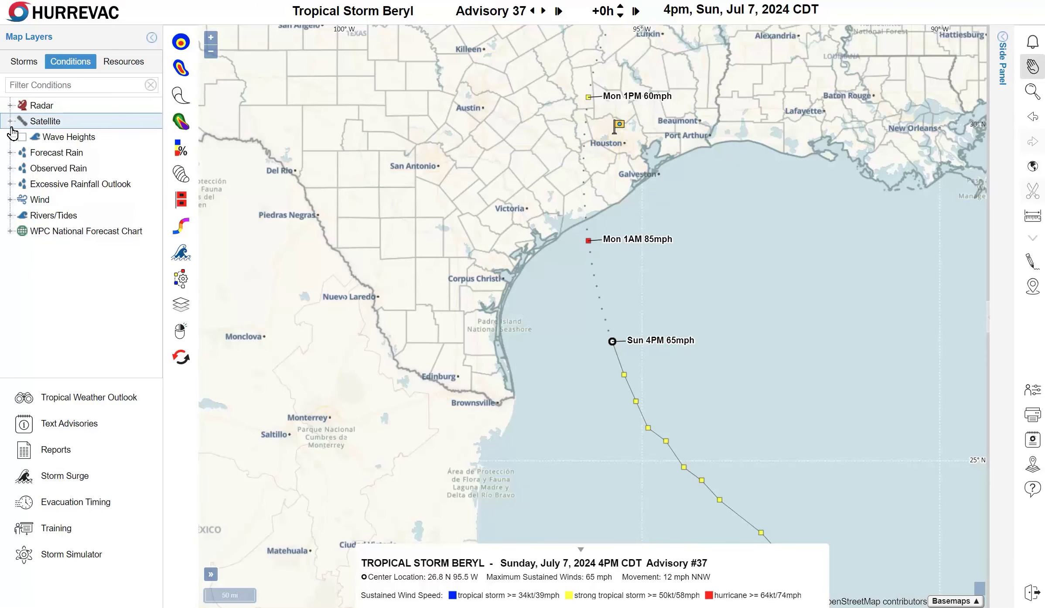
# - Look through the condition layers for Forecast Rain, Excessive Rainfall Outlook, Rivers/Tides and the WPC National Forecast Chart
pyautogui.click(11, 154)
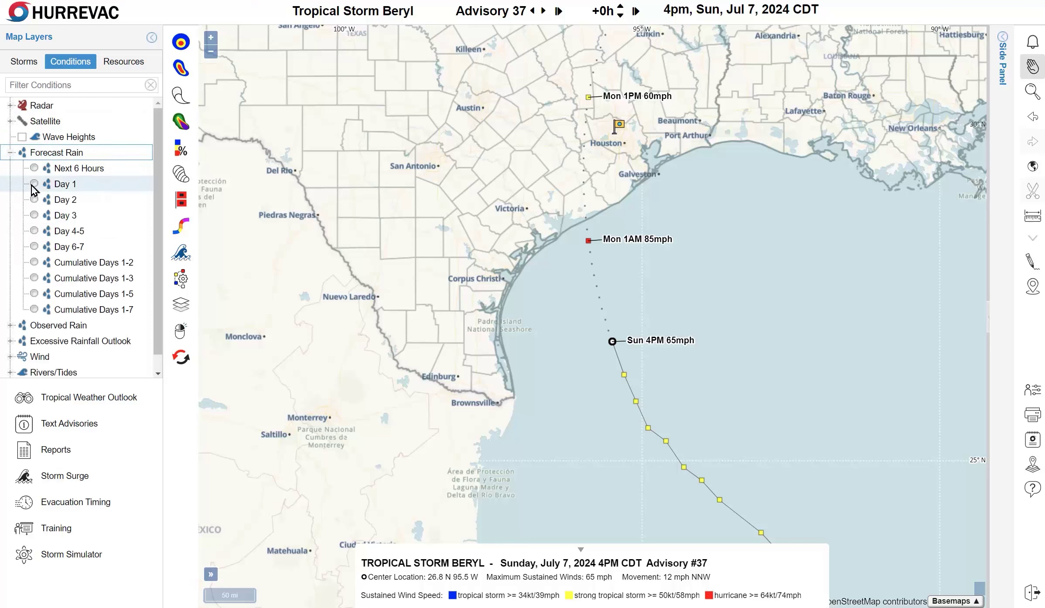
pyautogui.click(34, 310)
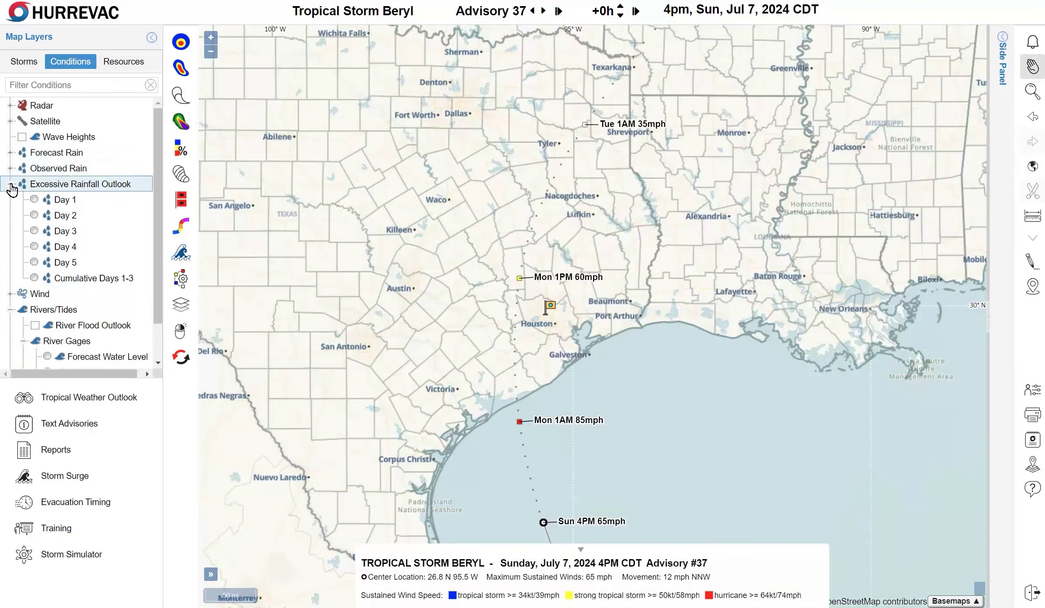
pyautogui.click(10, 184)
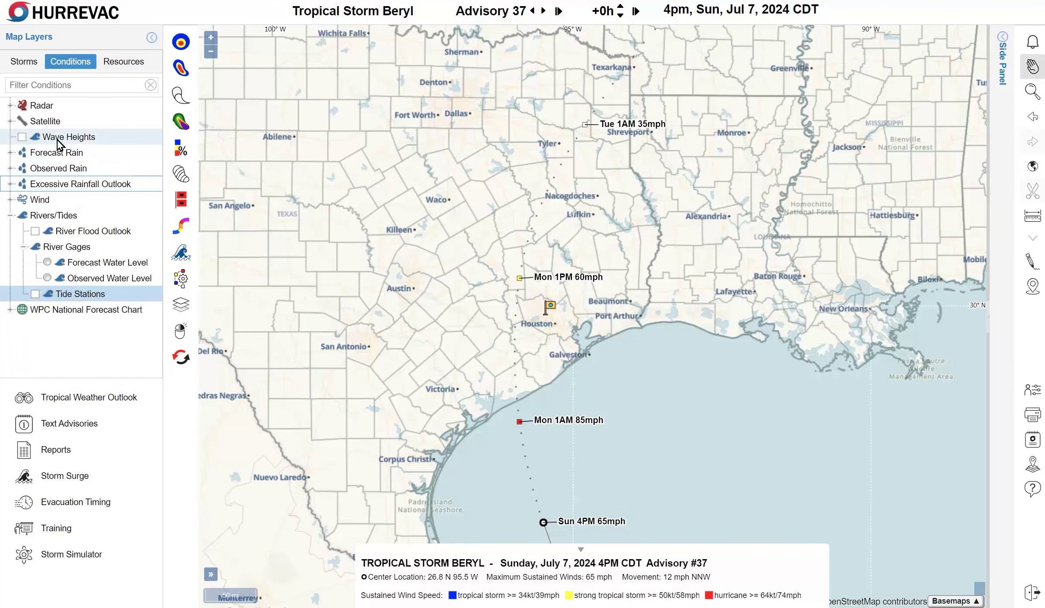
pyautogui.click(54, 205)
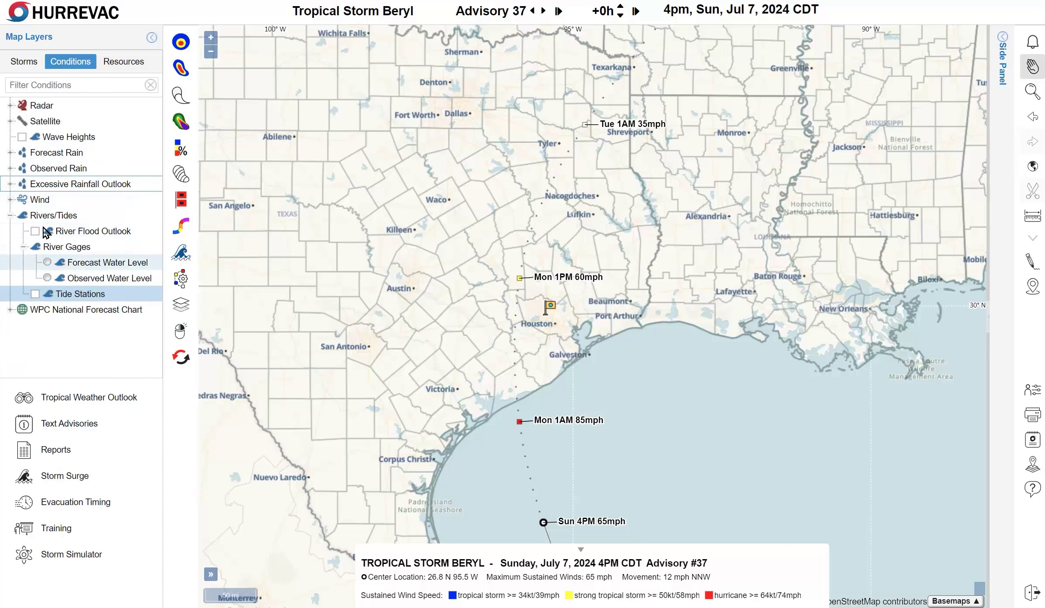
pyautogui.click(10, 215)
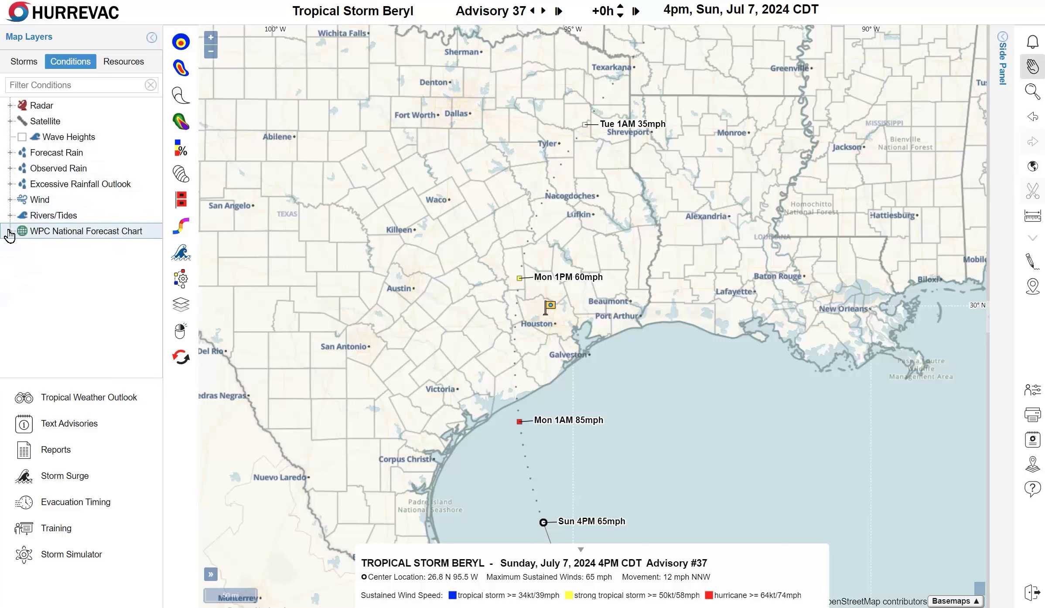
pyautogui.click(9, 231)
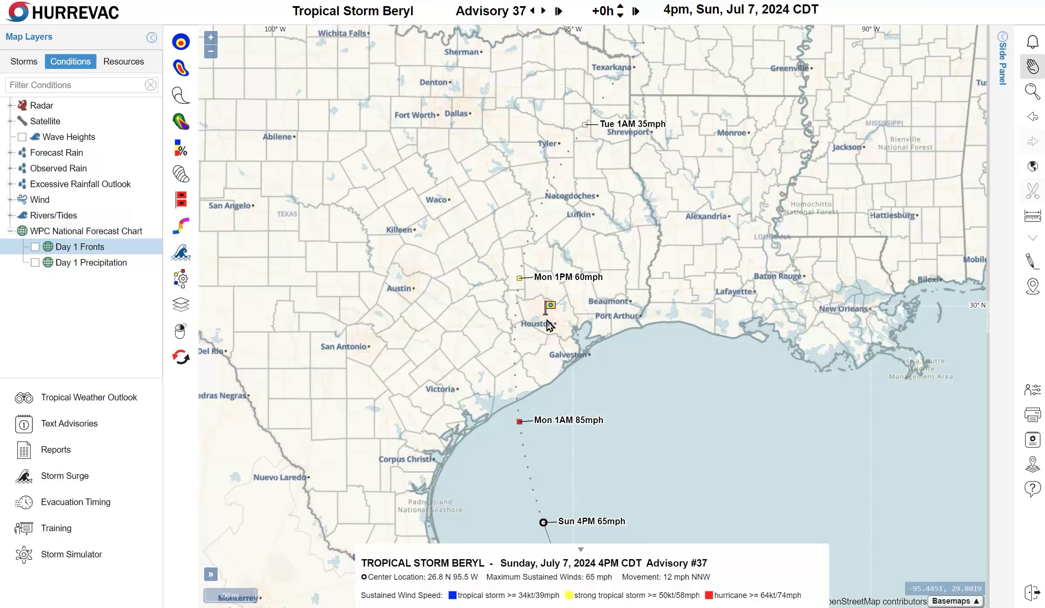
# - Create a wind timing report for the Harris, TX locality from the Houston area on the map
pyautogui.rightClick(548, 324)
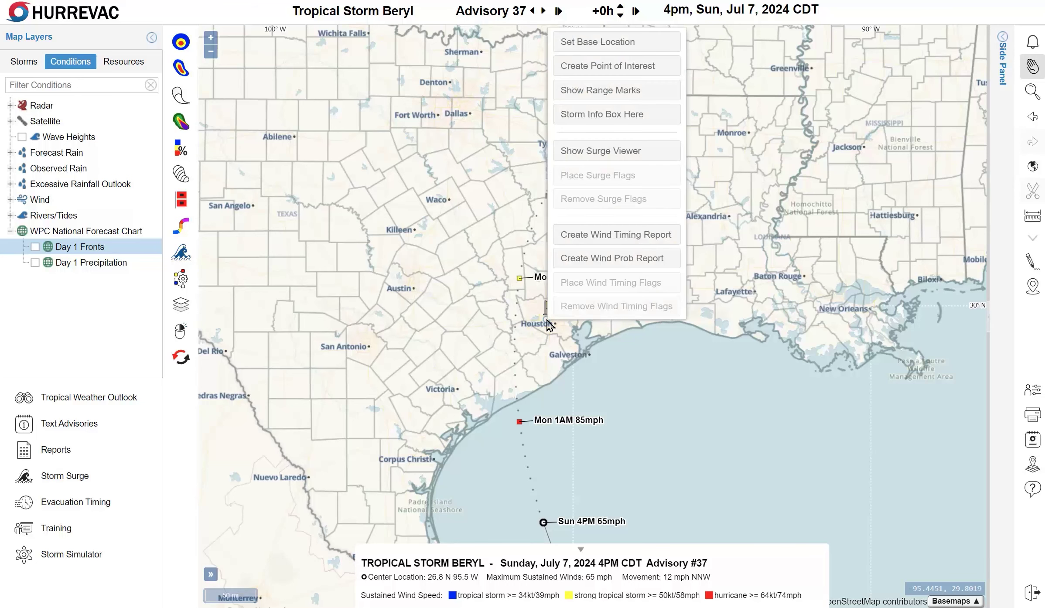
pyautogui.click(616, 240)
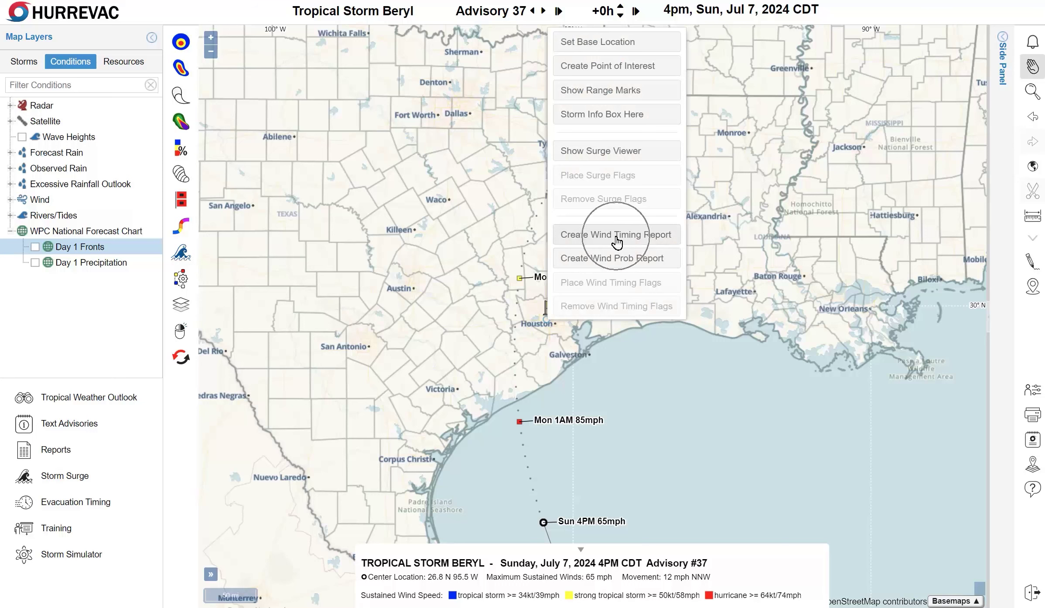
pyautogui.click(616, 239)
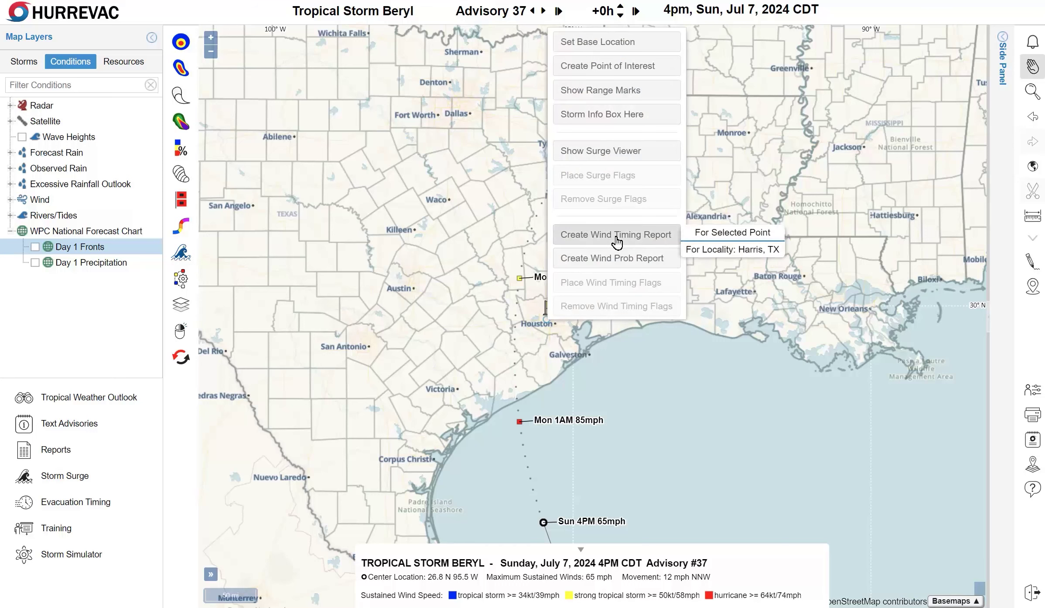
pyautogui.click(720, 257)
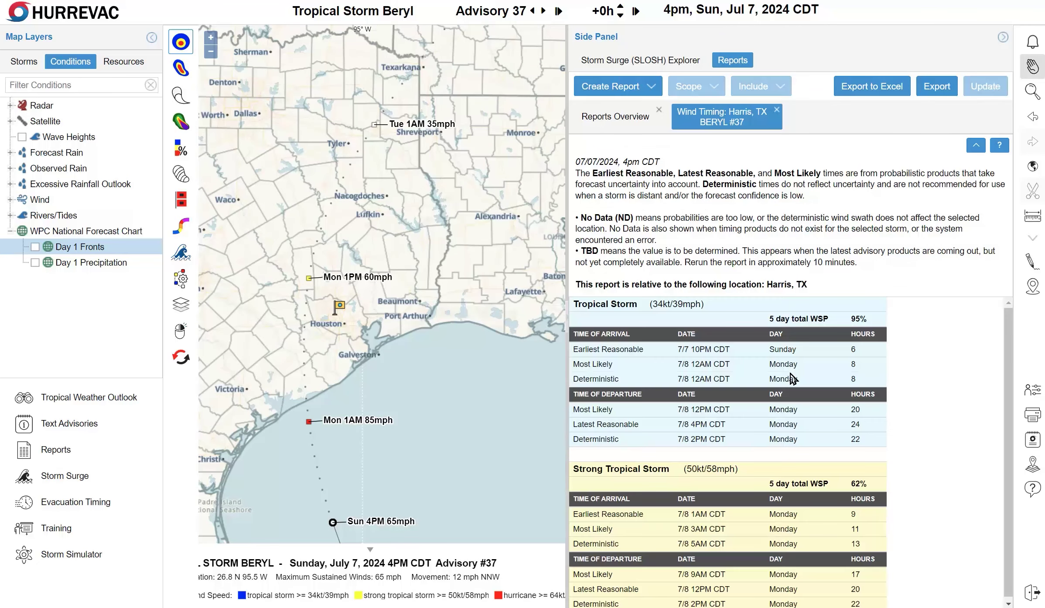